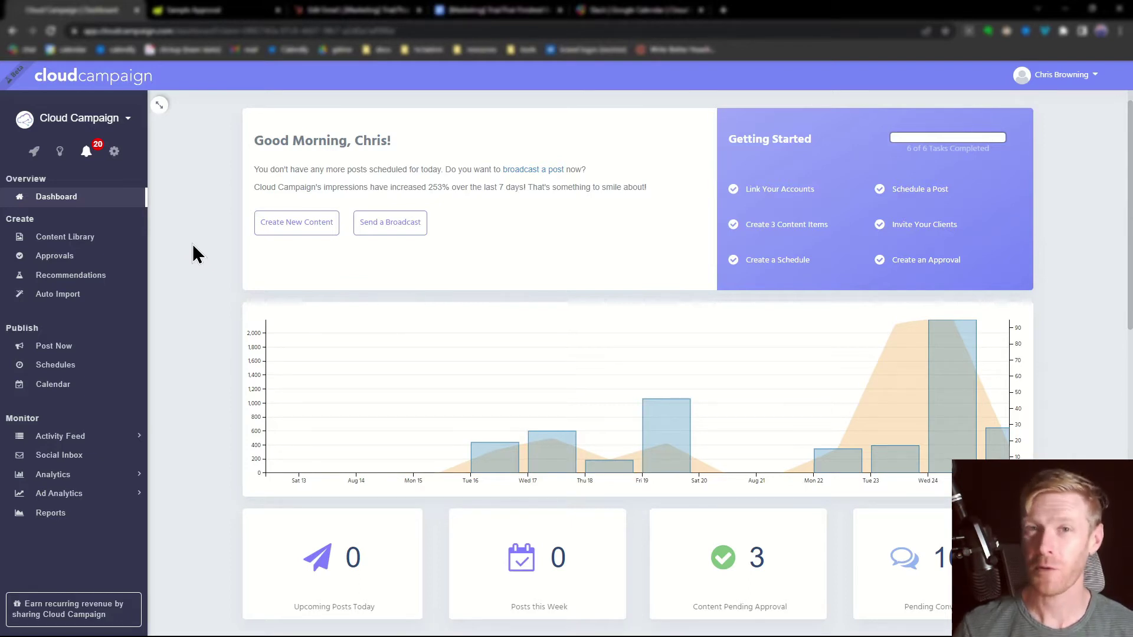
Step: Create a yellow (#f2d600) 'New Category' tag in the Content Library's category list
{"action": "left_click", "coordinate": [87, 238]}
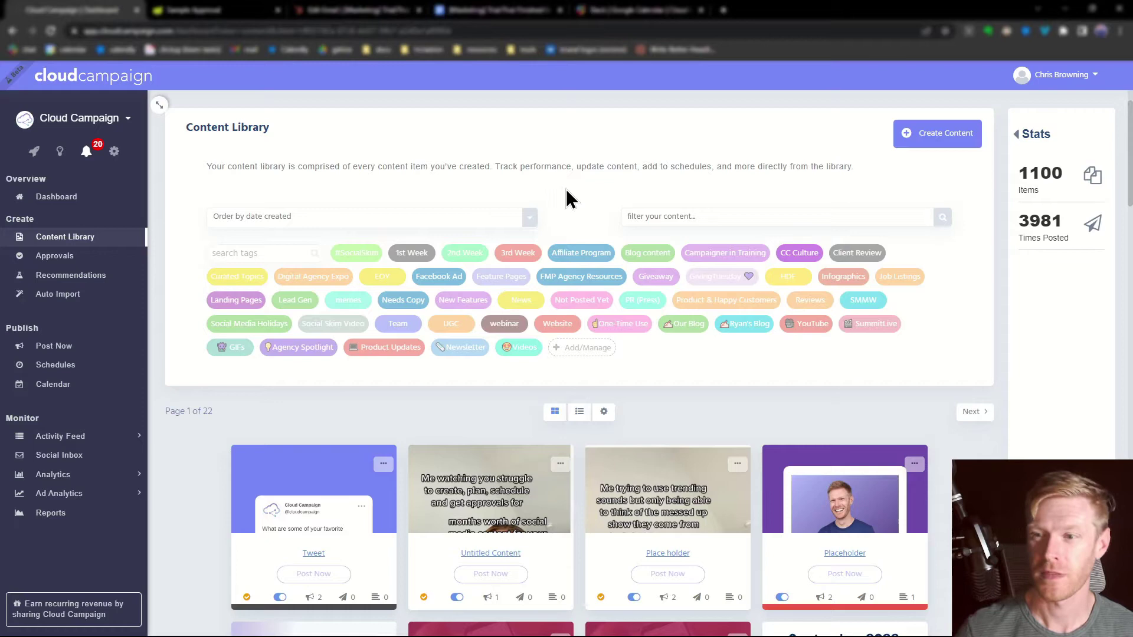
{"action": "left_click", "coordinate": [573, 350]}
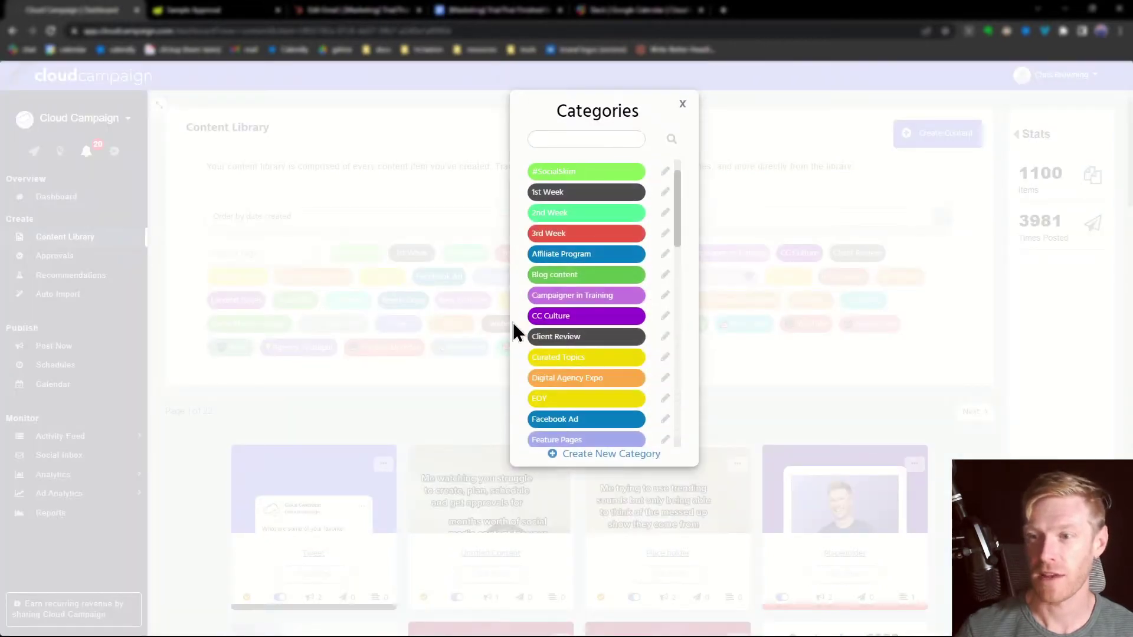
{"action": "left_click", "coordinate": [590, 455]}
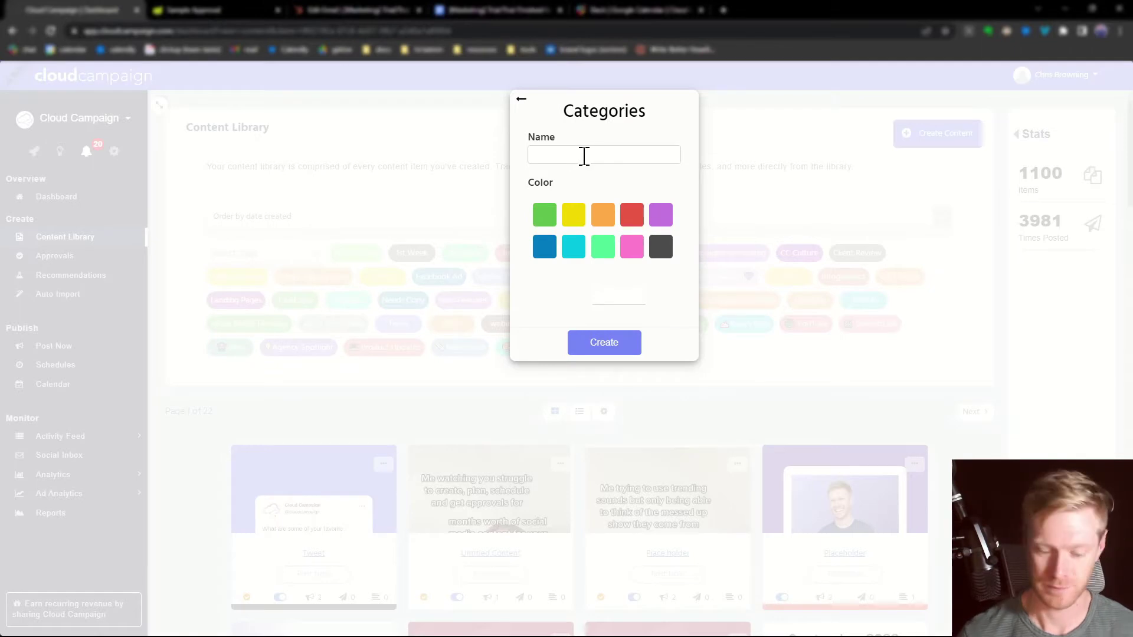
{"action": "type", "text": "New Category"}
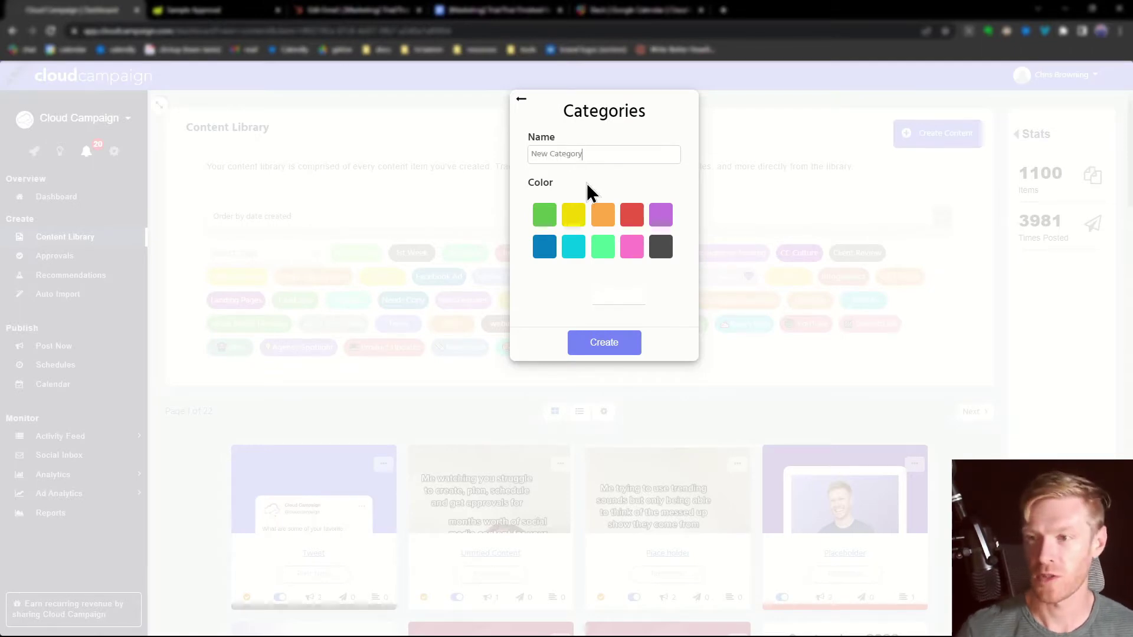
{"action": "left_click", "coordinate": [575, 218]}
{"action": "left_click", "coordinate": [606, 335]}
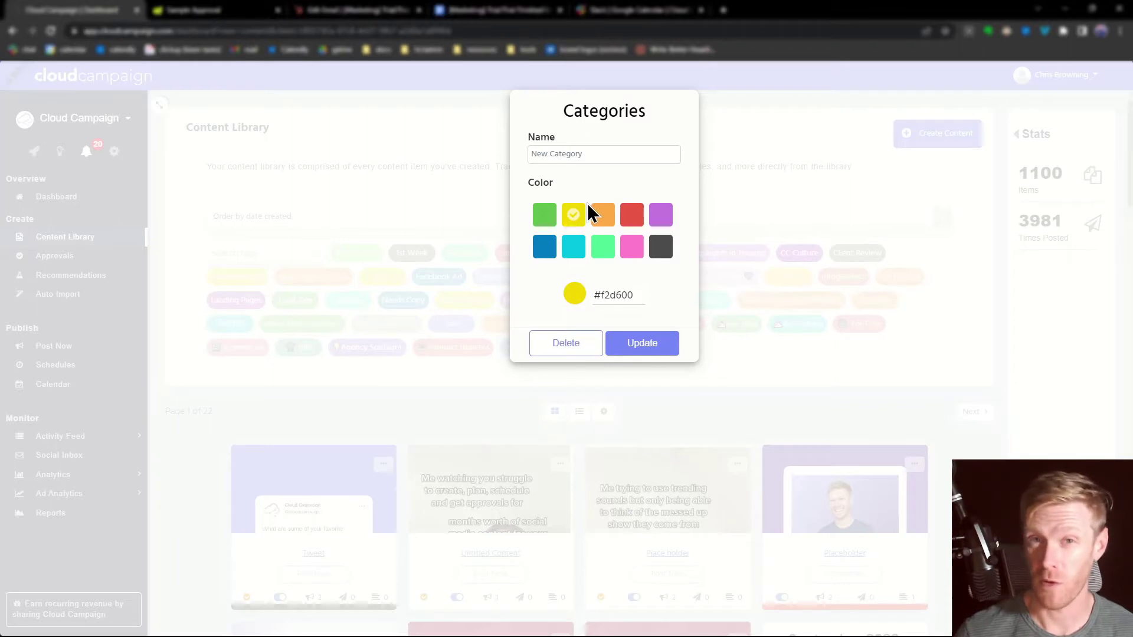
{"action": "left_click", "coordinate": [656, 344]}
{"action": "left_click", "coordinate": [462, 190]}
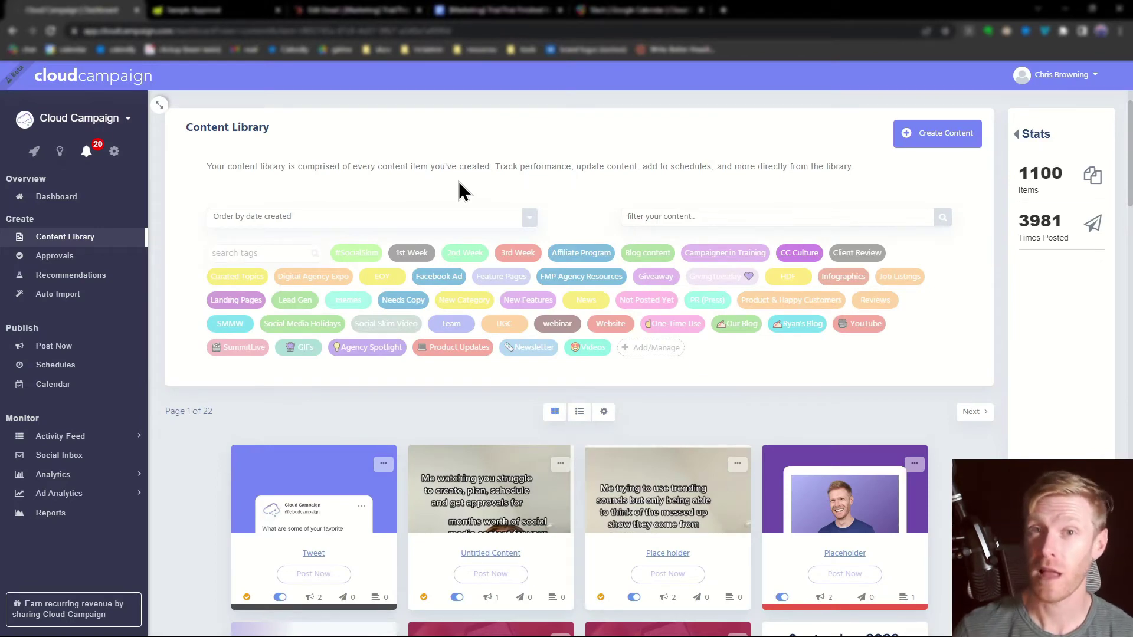
Step: Edit the Tweet item's categories to add New Category next to 1st Week
{"action": "left_click", "coordinate": [383, 464]}
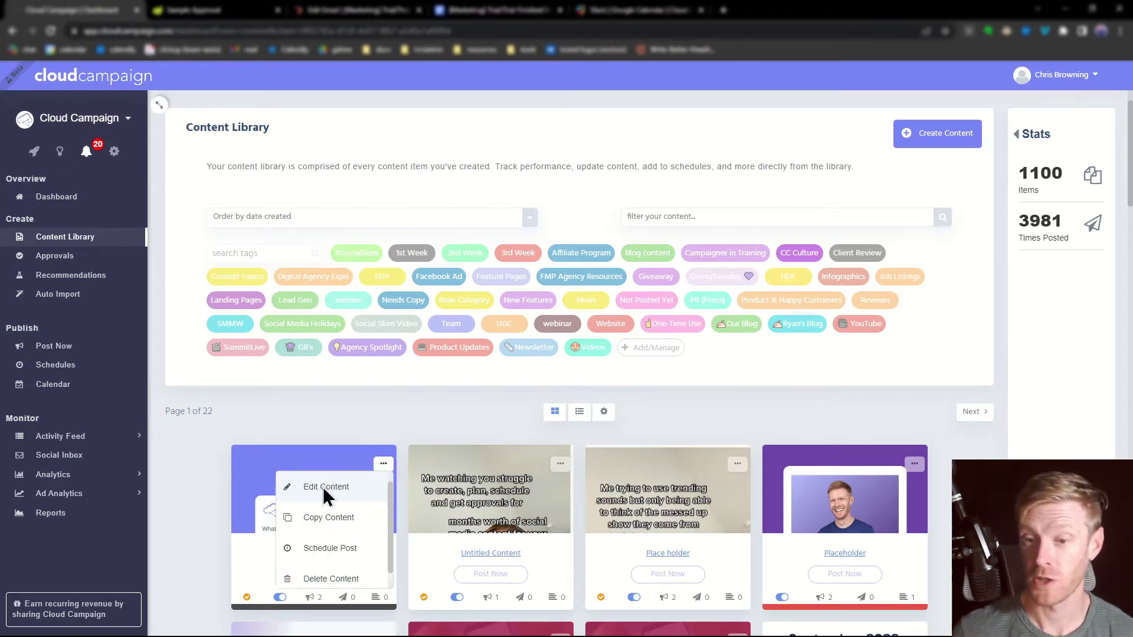
{"action": "left_click", "coordinate": [323, 486]}
{"action": "left_click", "coordinate": [415, 151]}
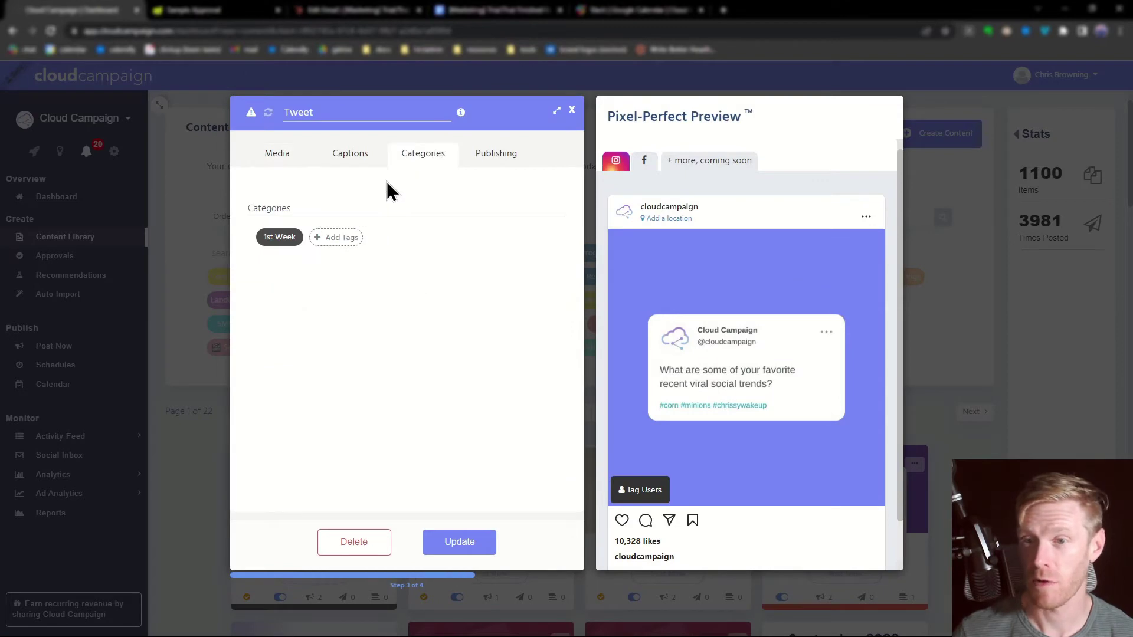
{"action": "left_click", "coordinate": [341, 238]}
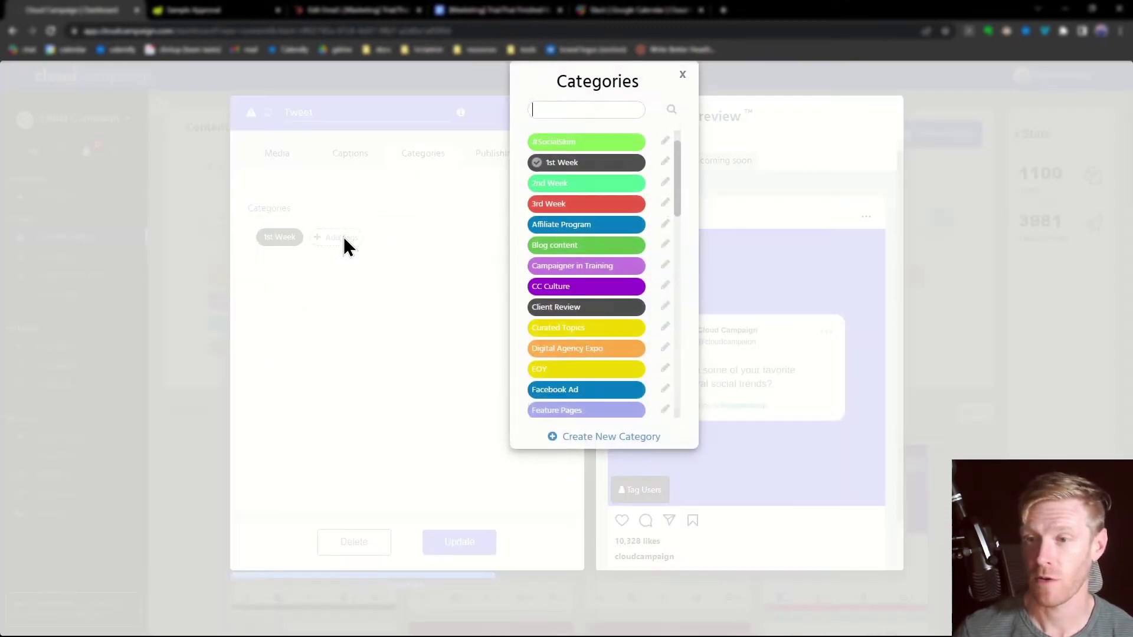
{"action": "type", "text": "new"}
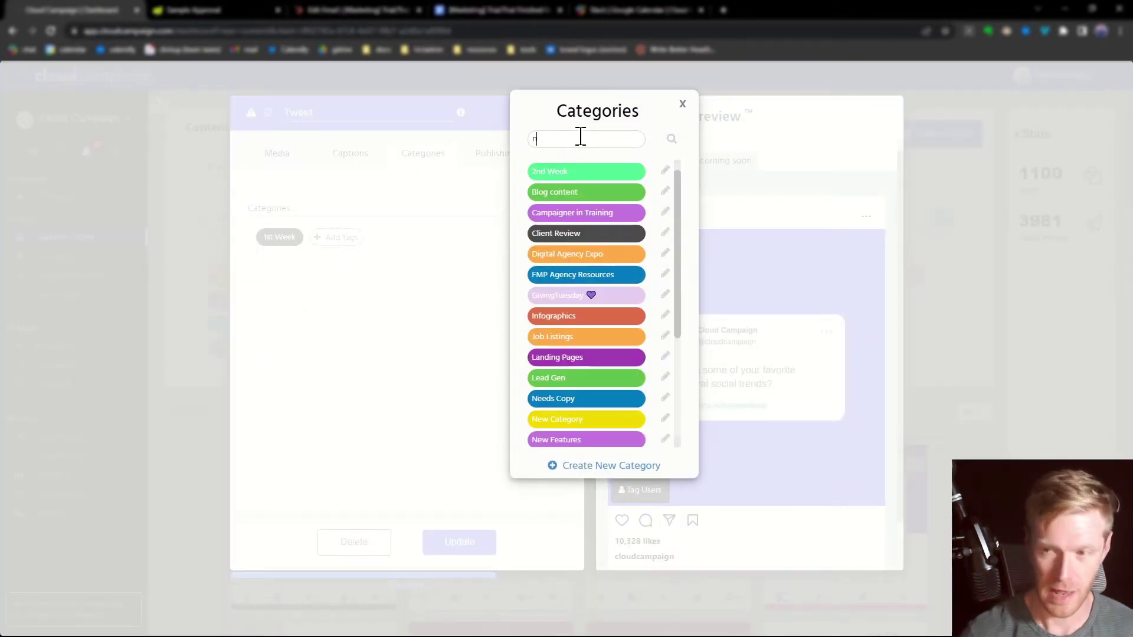
{"action": "left_click", "coordinate": [556, 174]}
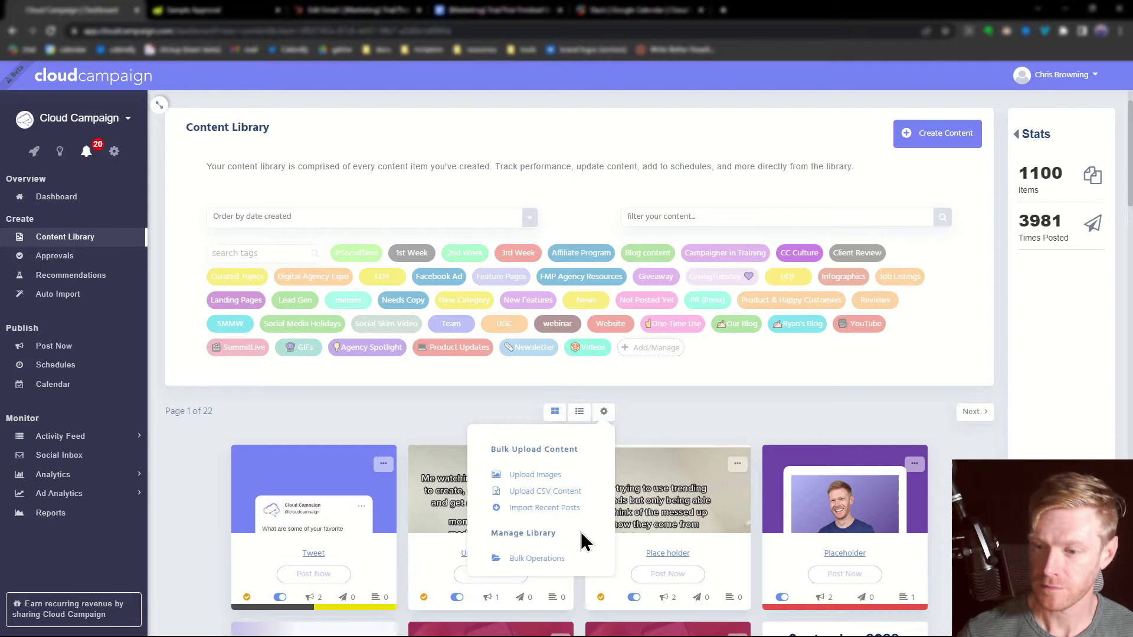
Step: Start a bulk re-categorization of Untitled Content, Place holder, Placeholder, Content Ideas and 7 Reel Templates
{"action": "left_click", "coordinate": [538, 559]}
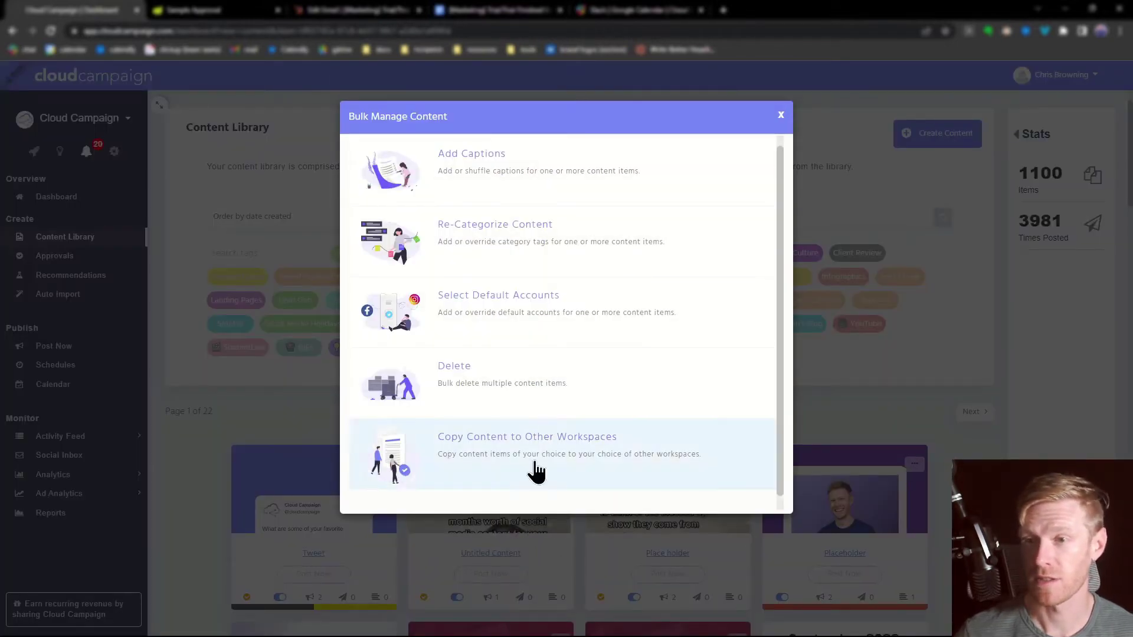
{"action": "left_click", "coordinate": [542, 255]}
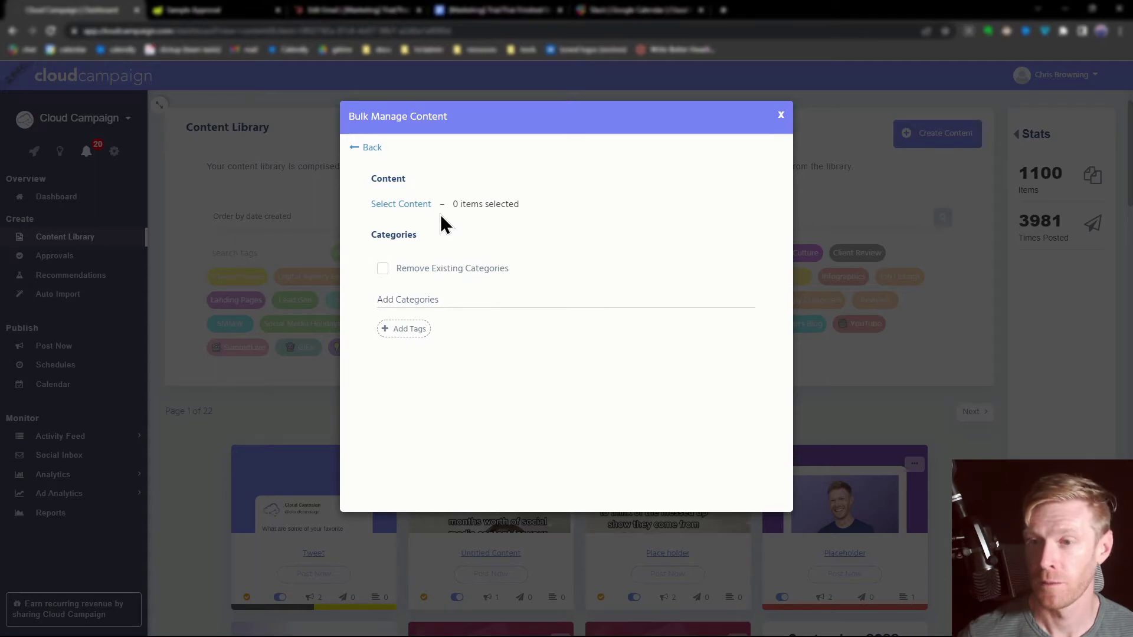
{"action": "left_click", "coordinate": [417, 204]}
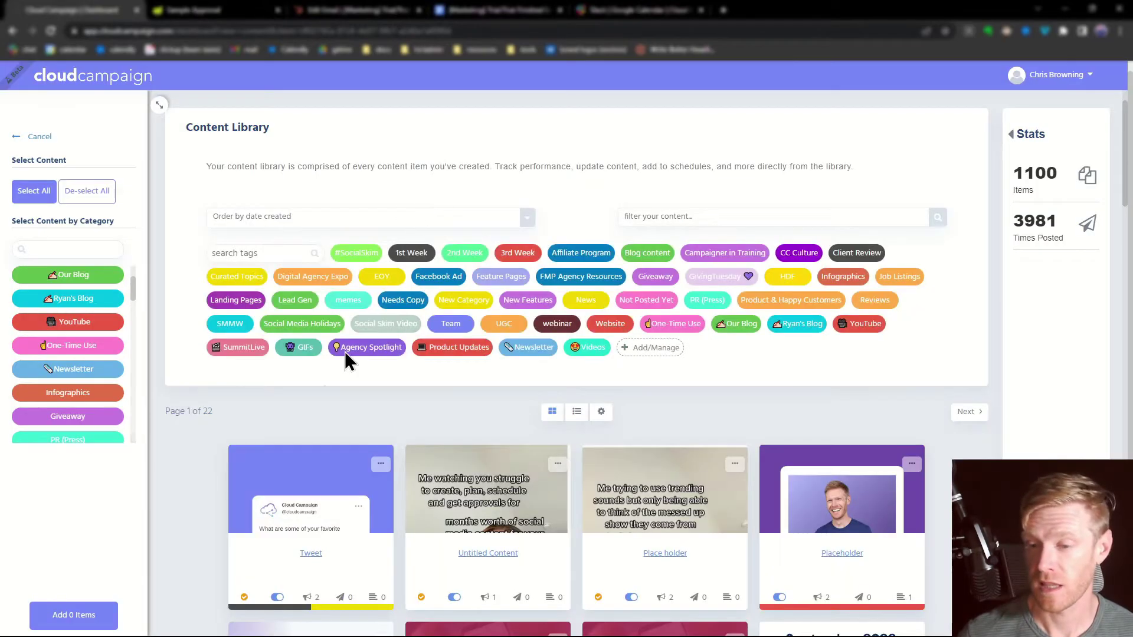
{"action": "left_click", "coordinate": [466, 510]}
{"action": "left_click", "coordinate": [664, 508]}
{"action": "left_click", "coordinate": [866, 511]}
{"action": "scroll", "coordinate": [855, 489], "scroll_direction": "down", "scroll_amount": 4}
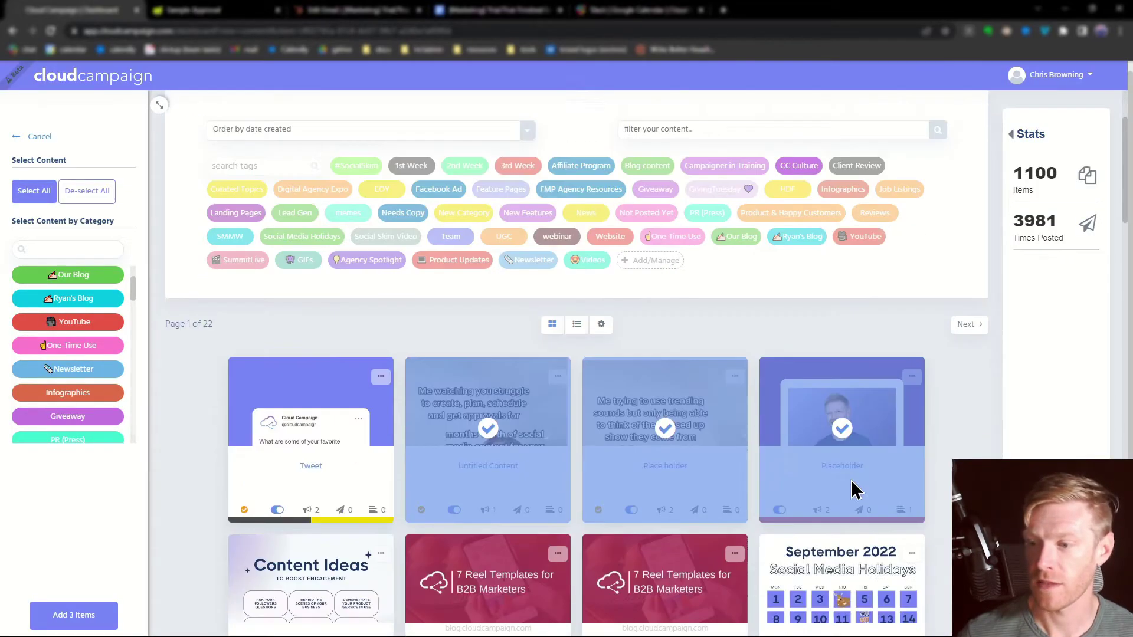
{"action": "left_click", "coordinate": [287, 456]}
{"action": "left_click", "coordinate": [458, 438]}
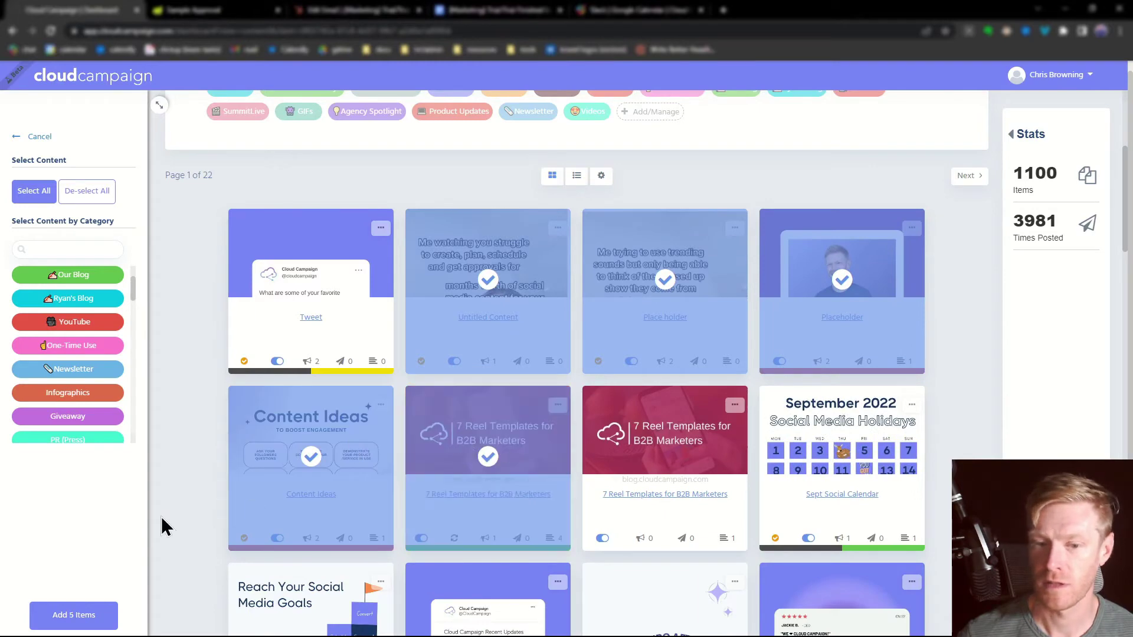
{"action": "left_click", "coordinate": [83, 614]}
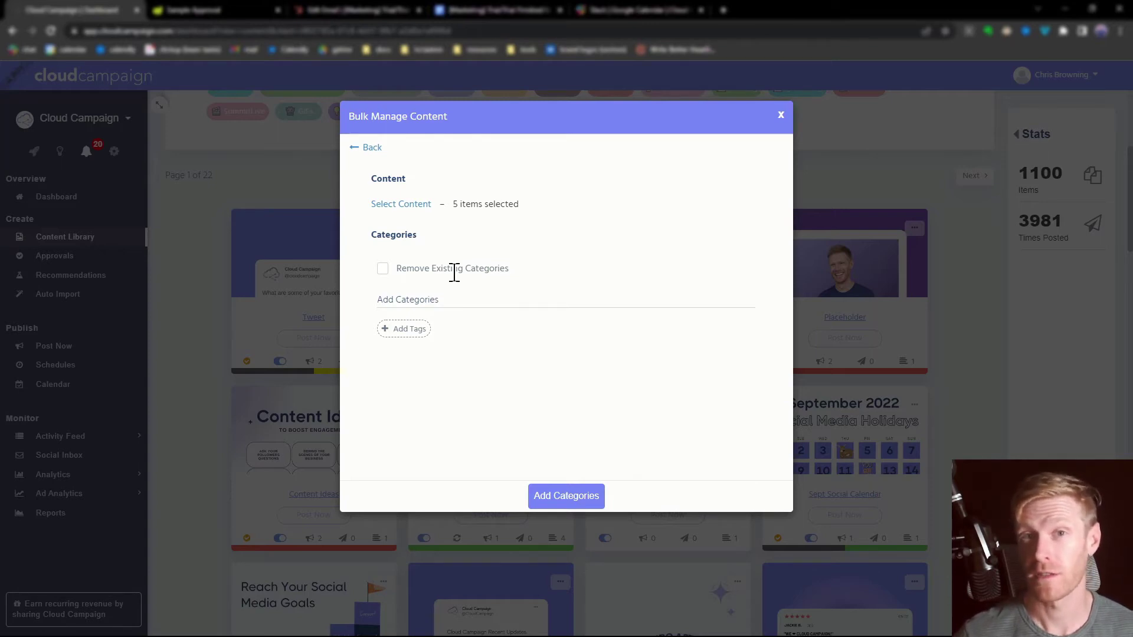
Step: Set New Category as the tag to add in the bulk change
{"action": "left_click", "coordinate": [424, 333]}
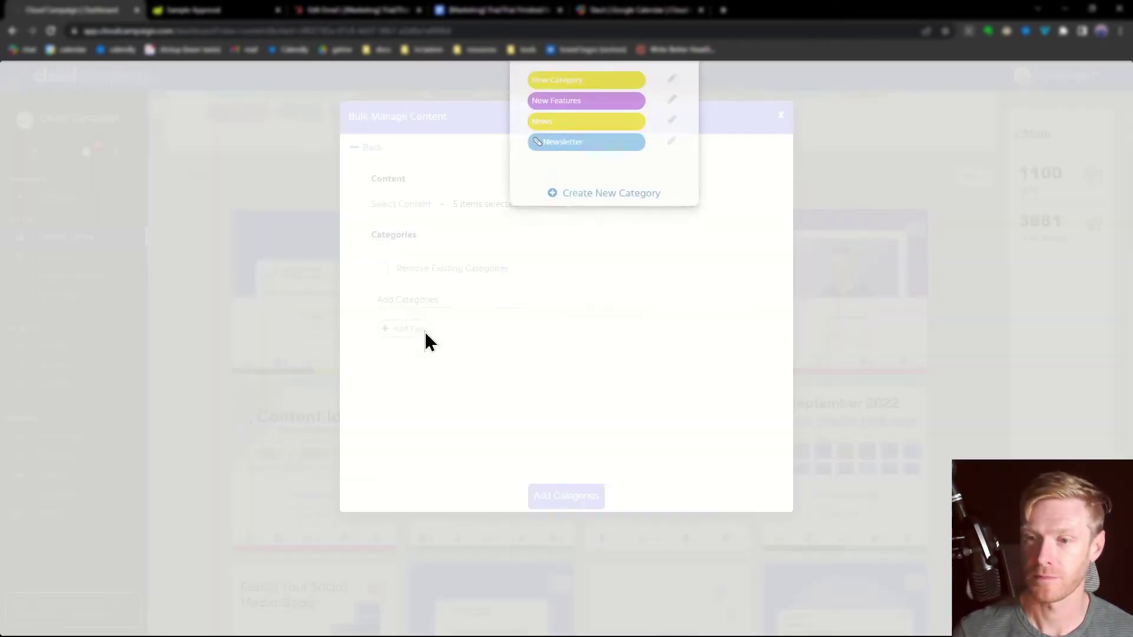
{"action": "left_click", "coordinate": [562, 176]}
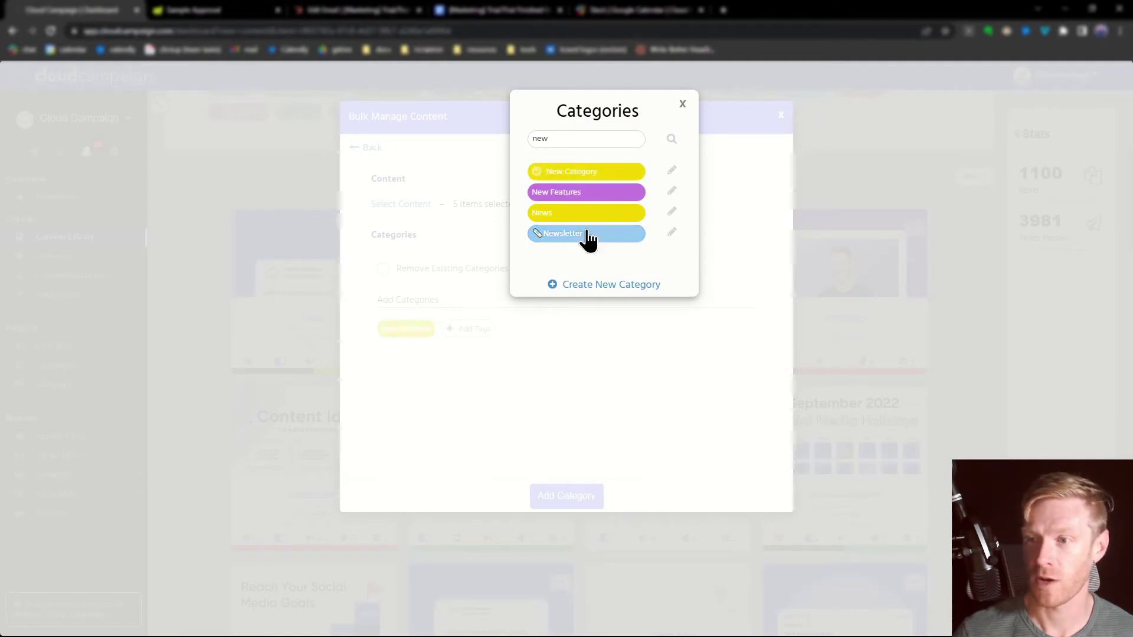
{"action": "left_click", "coordinate": [683, 105]}
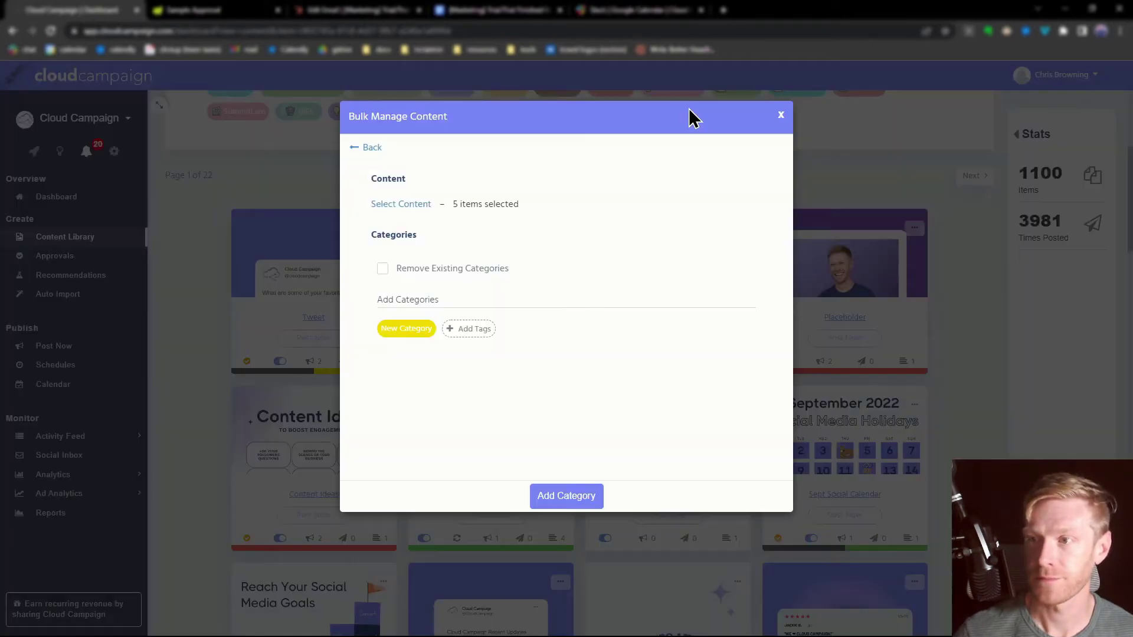
Step: Apply the bulk tag change, then filter the library by New Category to list six items
{"action": "left_click", "coordinate": [565, 498]}
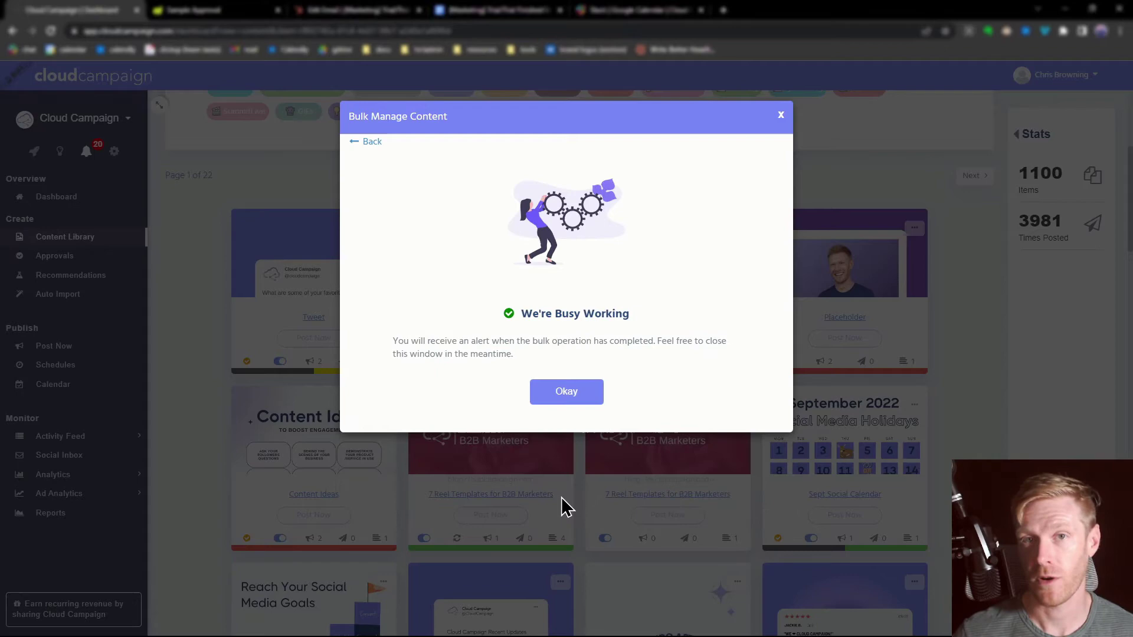
{"action": "left_click", "coordinate": [567, 392]}
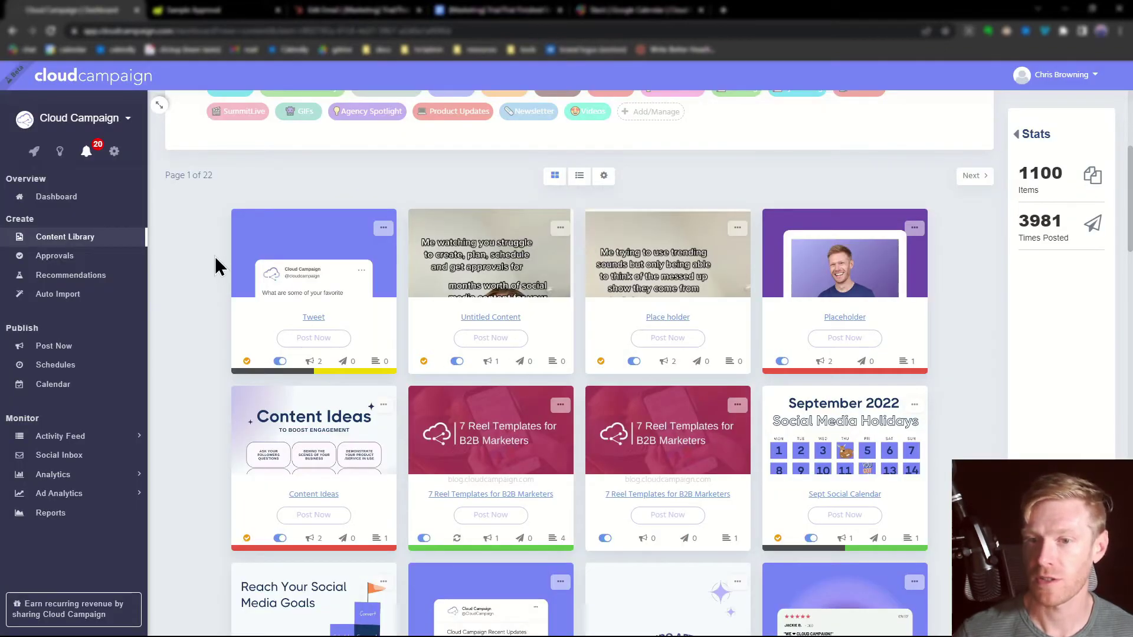
{"action": "scroll", "coordinate": [215, 256], "scroll_direction": "up", "scroll_amount": 4}
{"action": "left_click", "coordinate": [465, 300]}
{"action": "scroll", "coordinate": [466, 304], "scroll_direction": "down", "scroll_amount": 4}
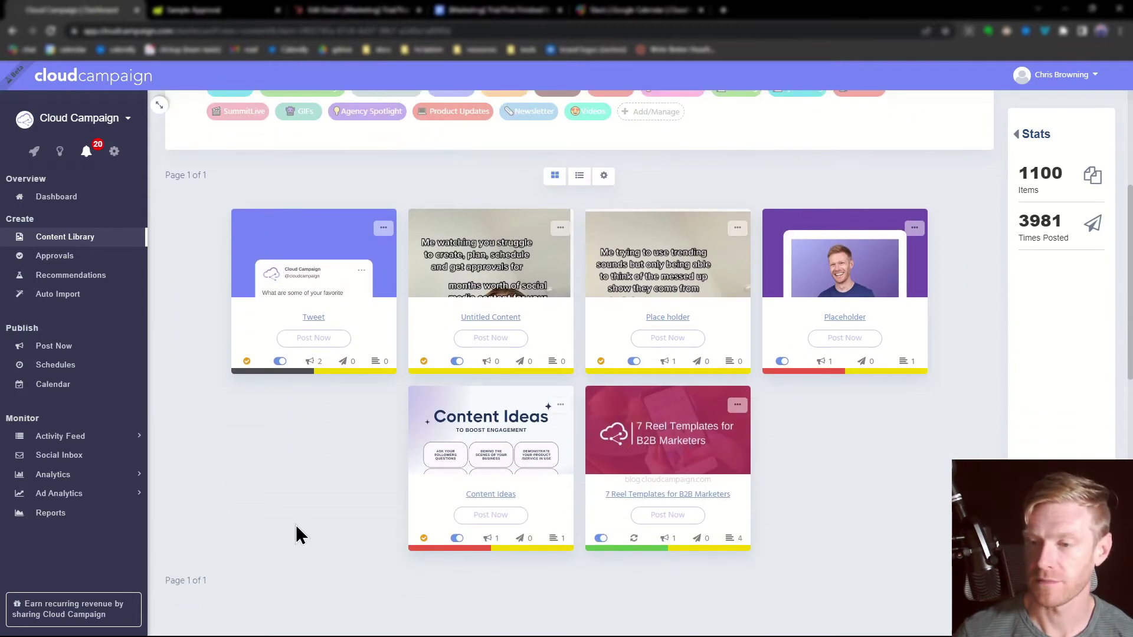
{"action": "scroll", "coordinate": [295, 523], "scroll_direction": "up", "scroll_amount": 4}
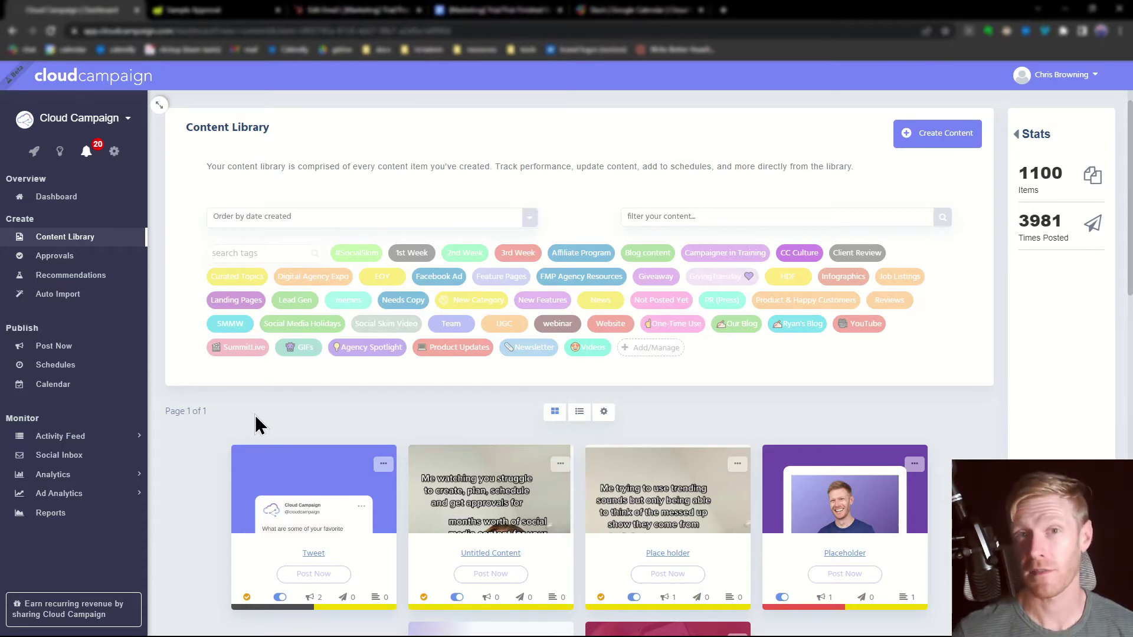
Step: Start a new weekly schedule titled 'New Category Content'
{"action": "left_click", "coordinate": [80, 366]}
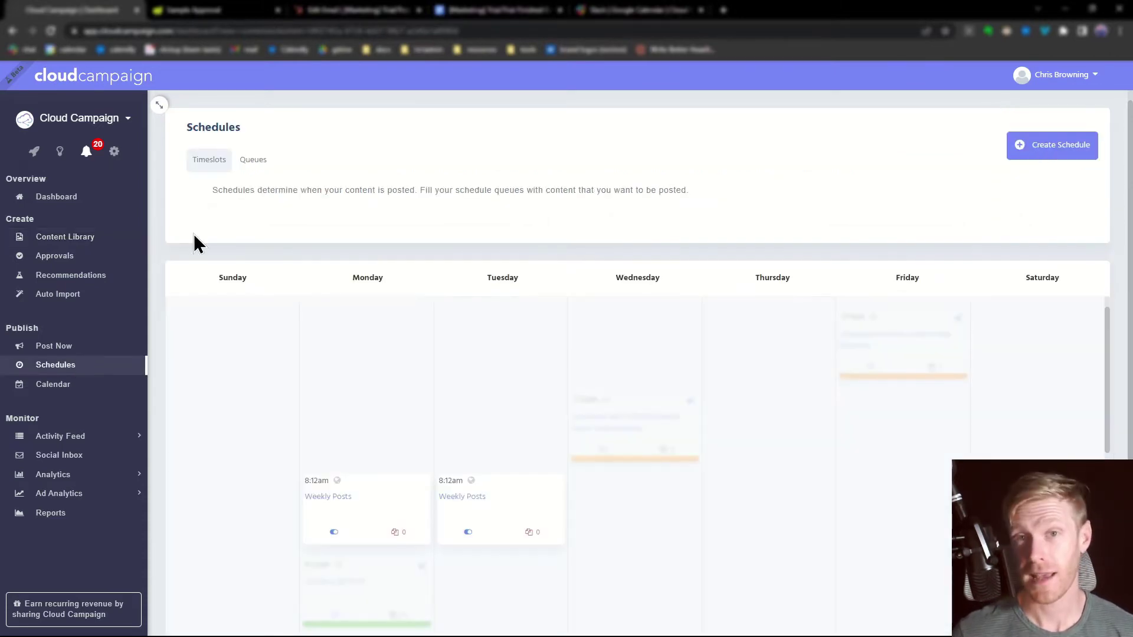
{"action": "left_click", "coordinate": [1059, 148]}
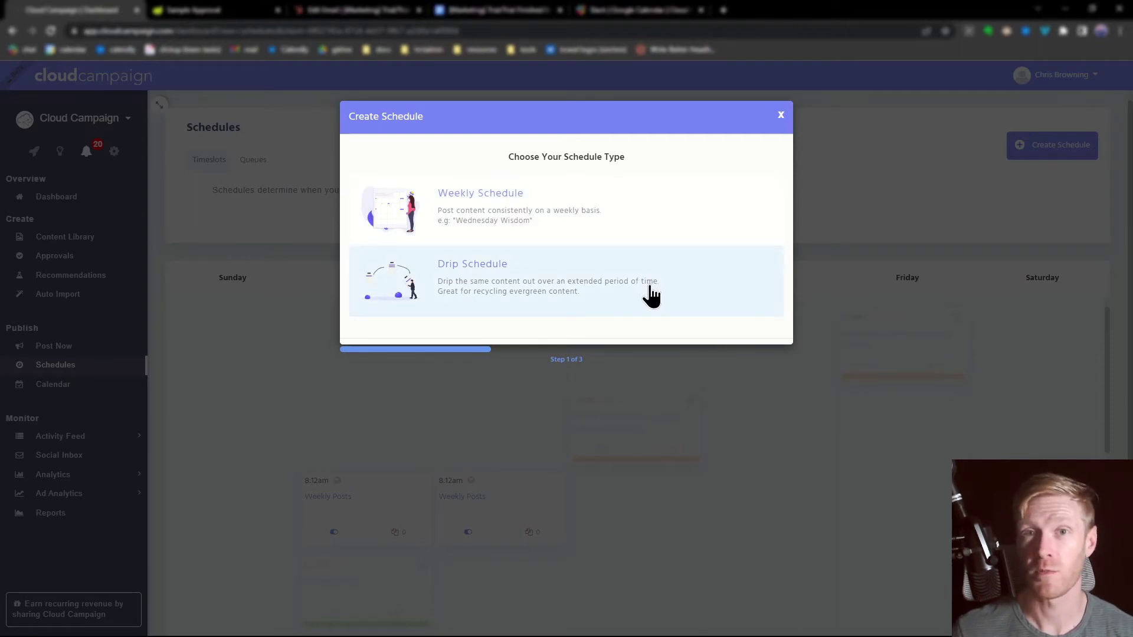
{"action": "left_click", "coordinate": [600, 222]}
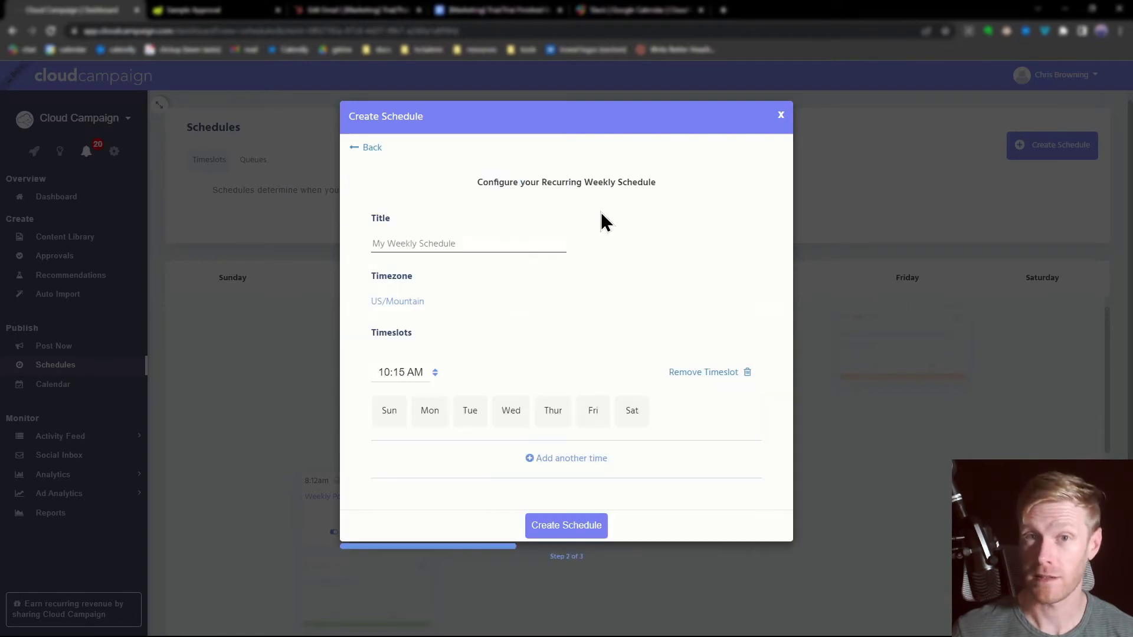
{"action": "left_click", "coordinate": [502, 248]}
{"action": "type", "text": "New Category Content"}
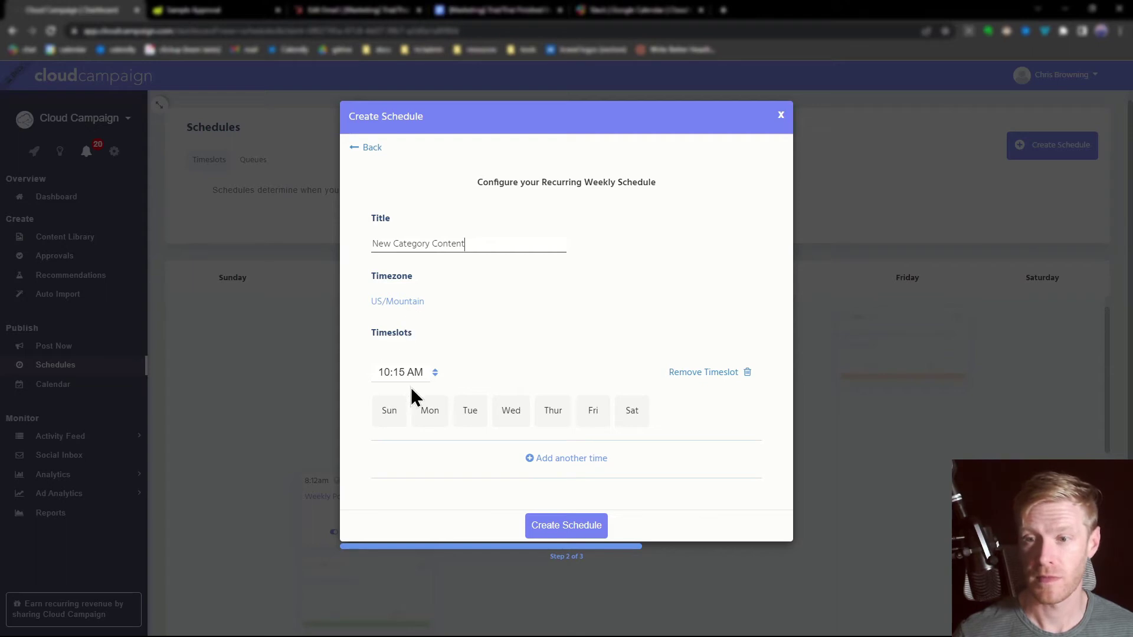
Step: Post on Mondays at 10:15 AM with a single timeslot and create the schedule
{"action": "left_click", "coordinate": [420, 417]}
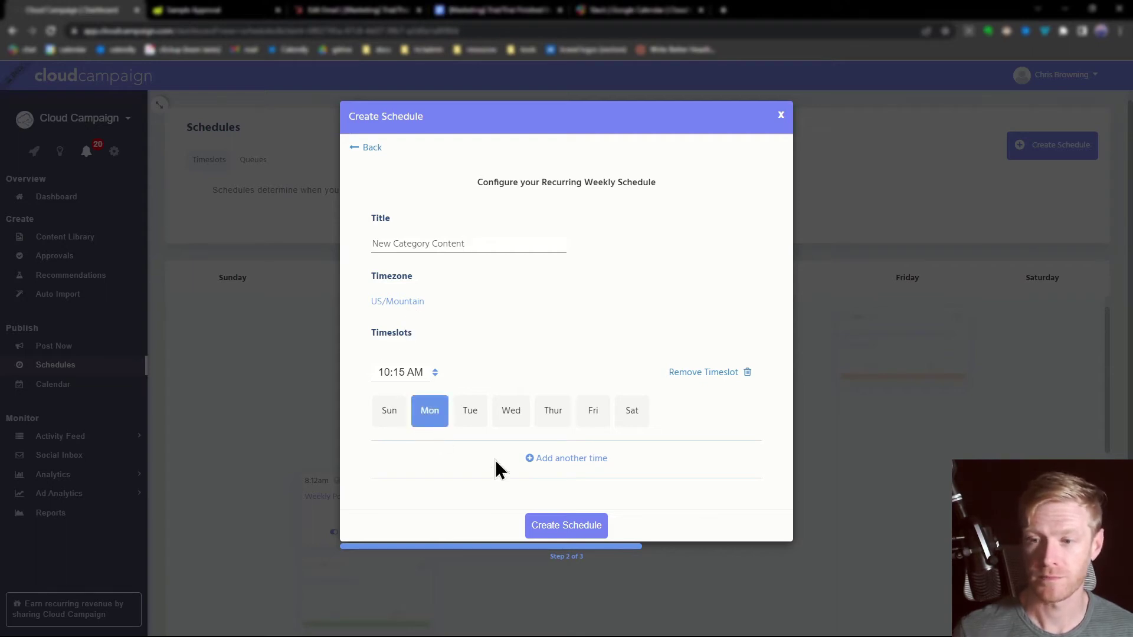
{"action": "left_click", "coordinate": [560, 462]}
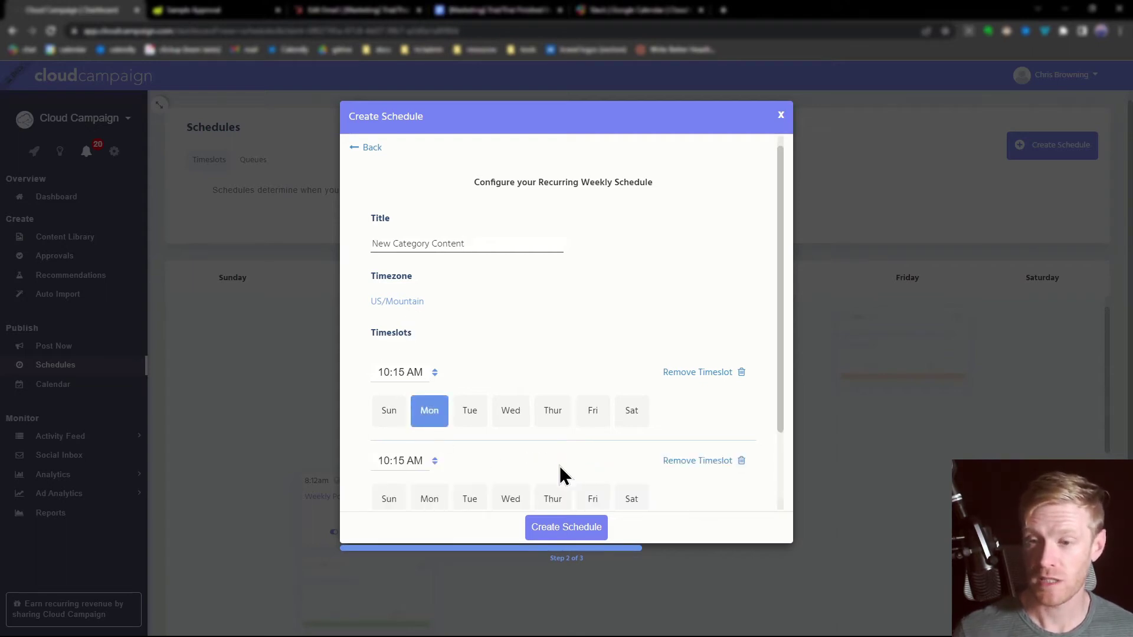
{"action": "left_click", "coordinate": [427, 502]}
{"action": "left_click", "coordinate": [470, 505]}
{"action": "left_click", "coordinate": [500, 503]}
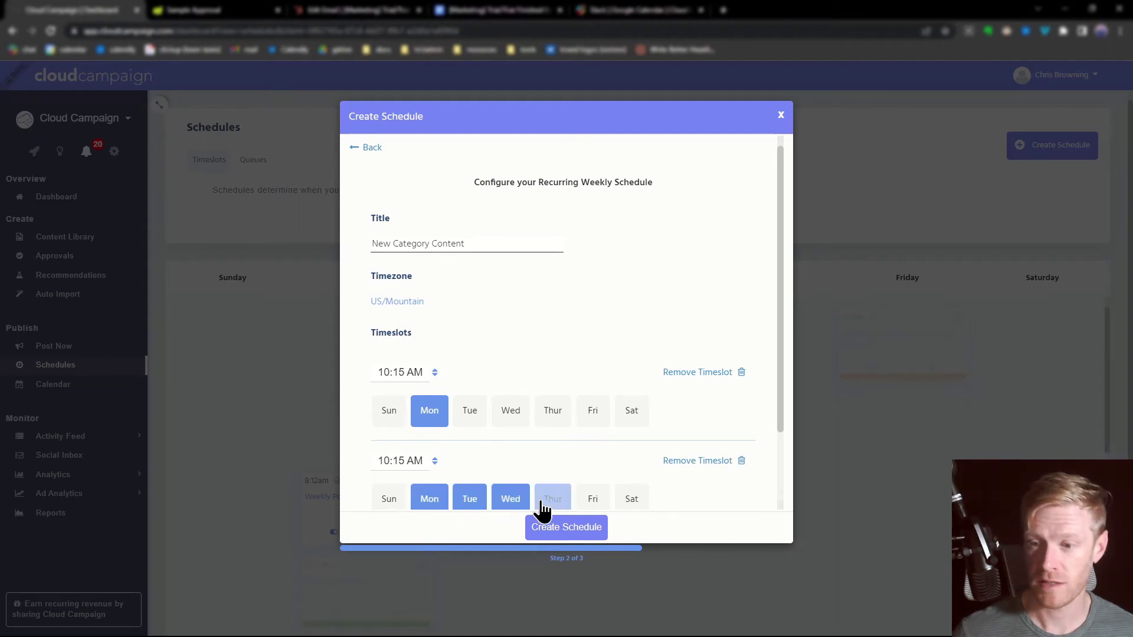
{"action": "left_click", "coordinate": [549, 501]}
{"action": "scroll", "coordinate": [665, 461], "scroll_direction": "down", "scroll_amount": 2}
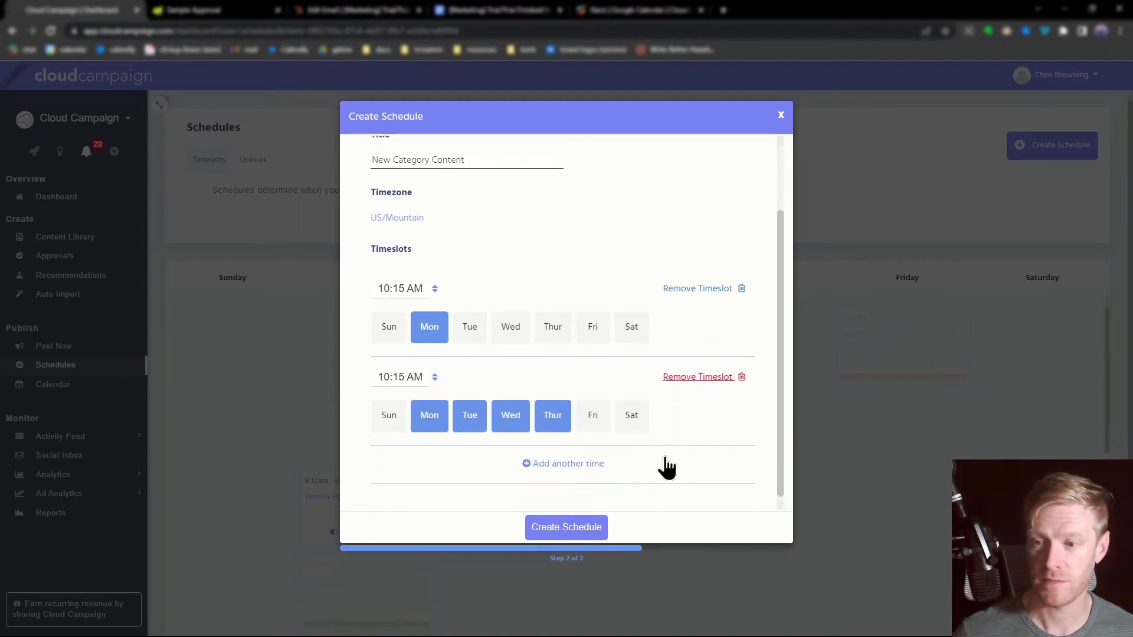
{"action": "left_click", "coordinate": [693, 377]}
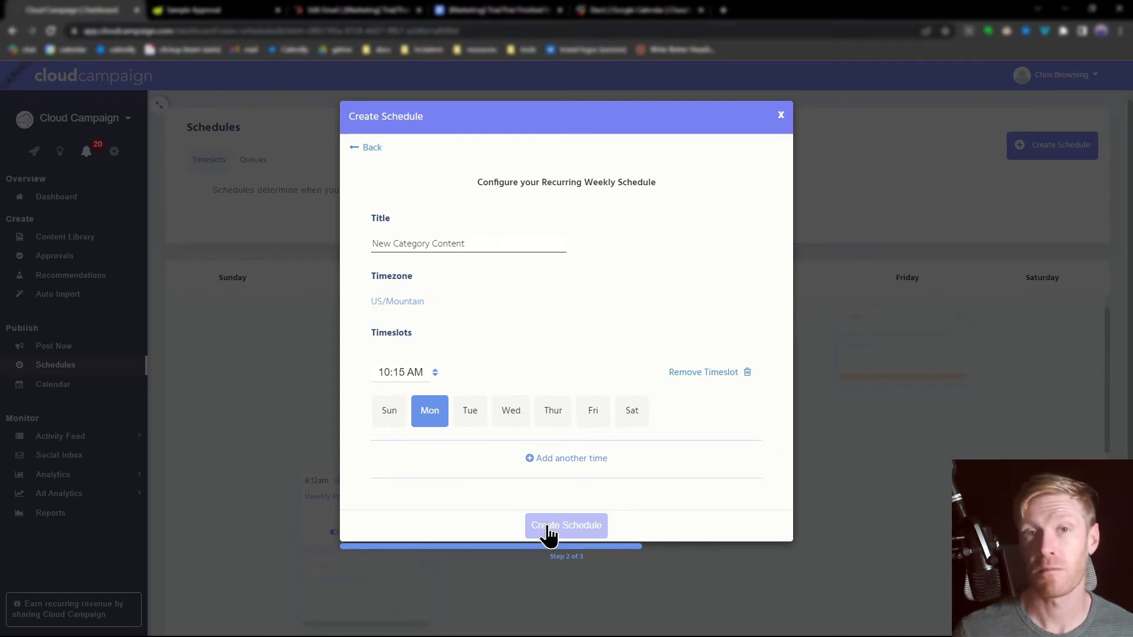
{"action": "left_click", "coordinate": [548, 526]}
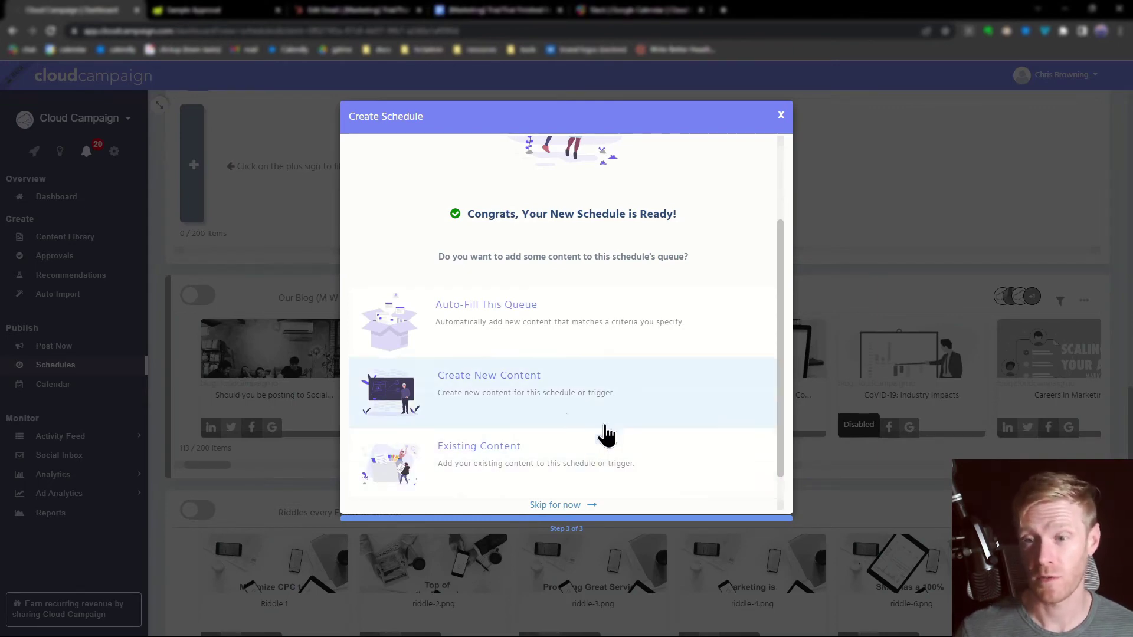
Step: Open Auto Fill Settings for the New Category Content queue from the Congrats step
{"action": "scroll", "coordinate": [392, 226], "scroll_direction": "down", "scroll_amount": 1}
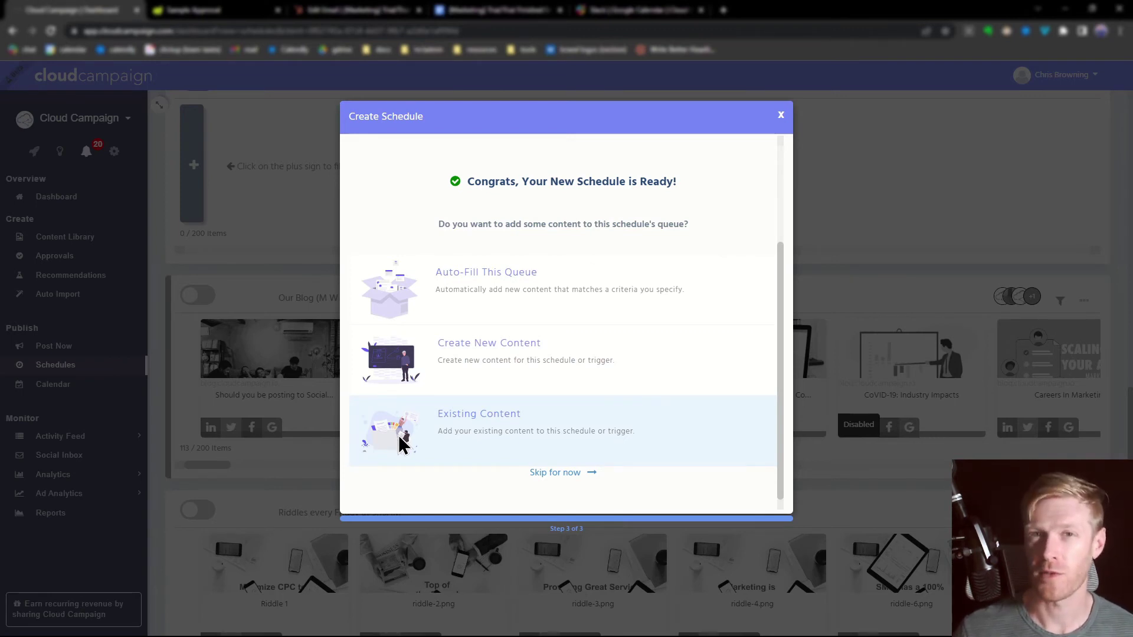
{"action": "left_click", "coordinate": [403, 310]}
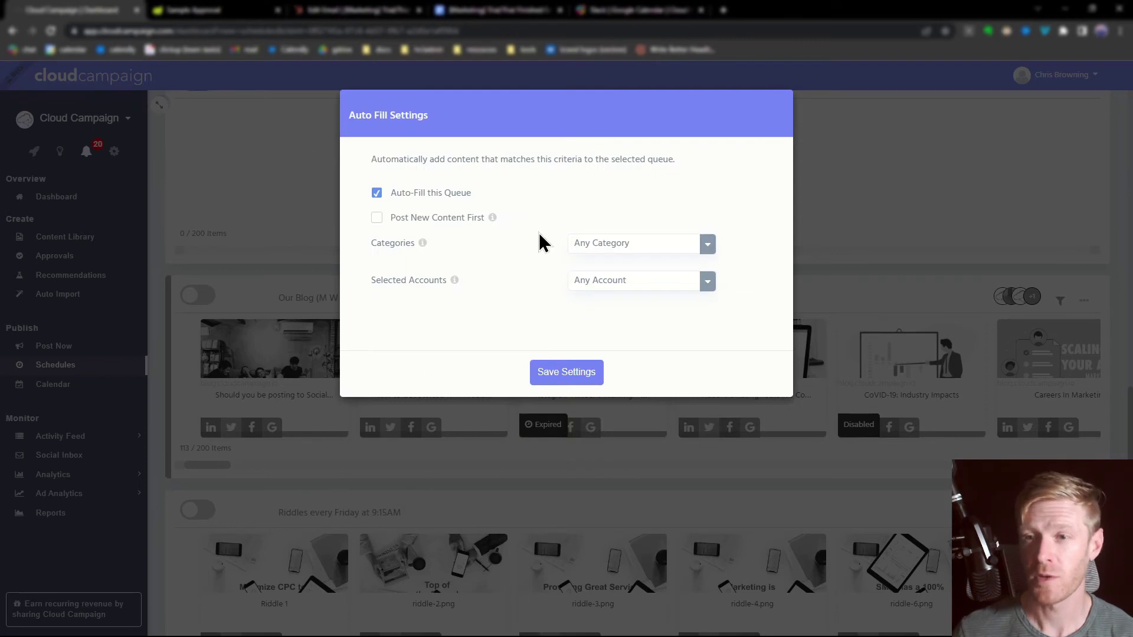
Step: Auto-fill the queue from New Category only, posting to Facebook and Twitter, and save
{"action": "mouse_move", "coordinate": [492, 217]}
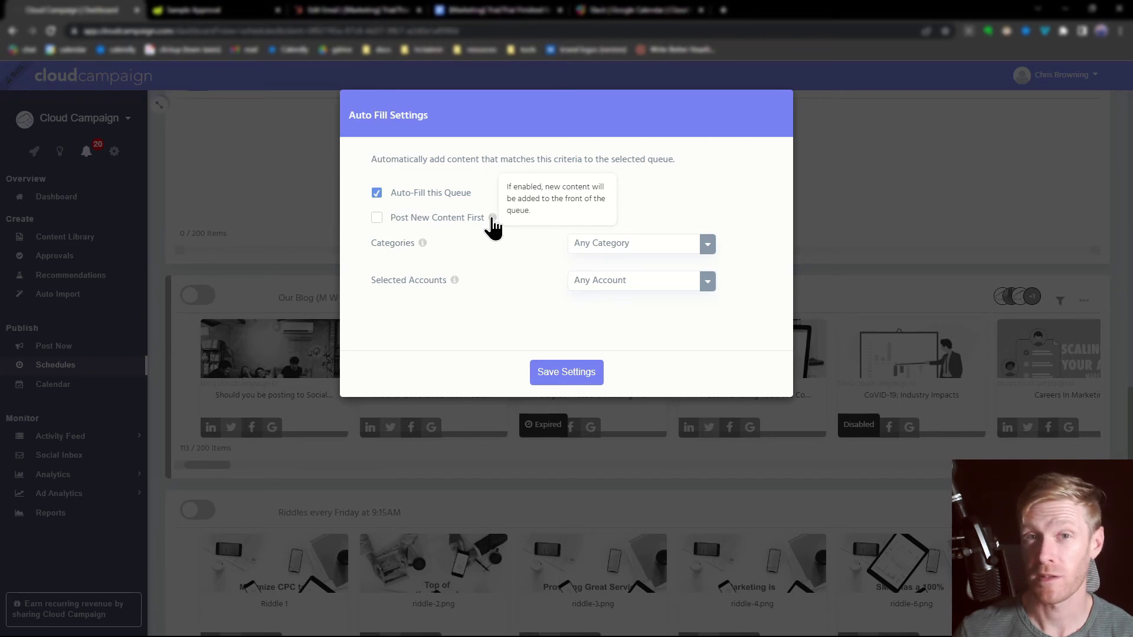
{"action": "left_click", "coordinate": [633, 252]}
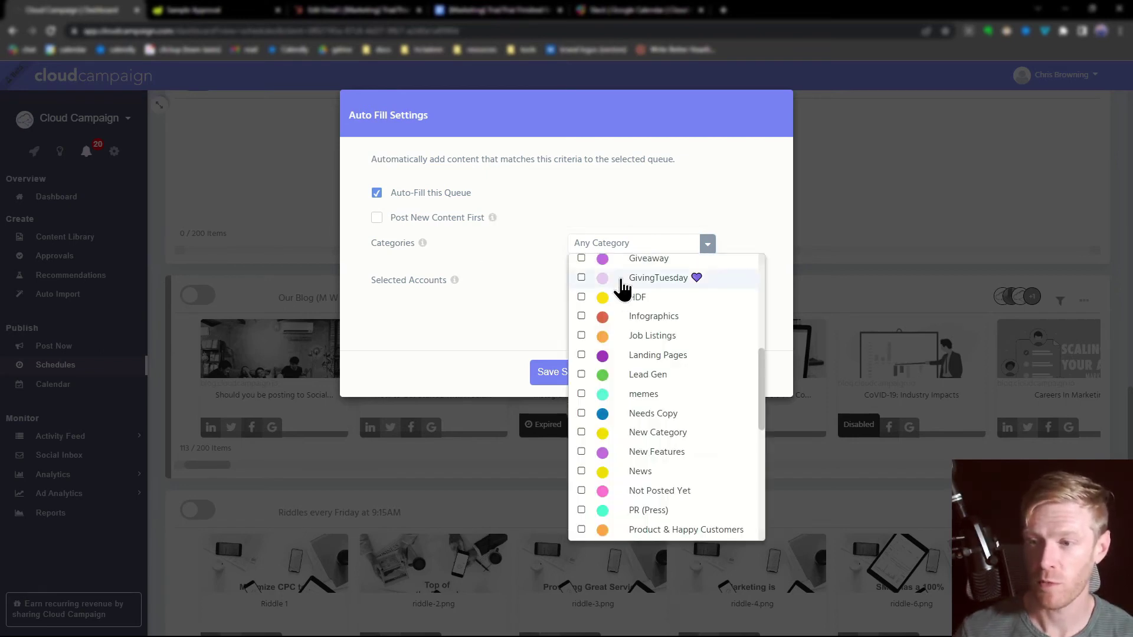
{"action": "left_click", "coordinate": [581, 433]}
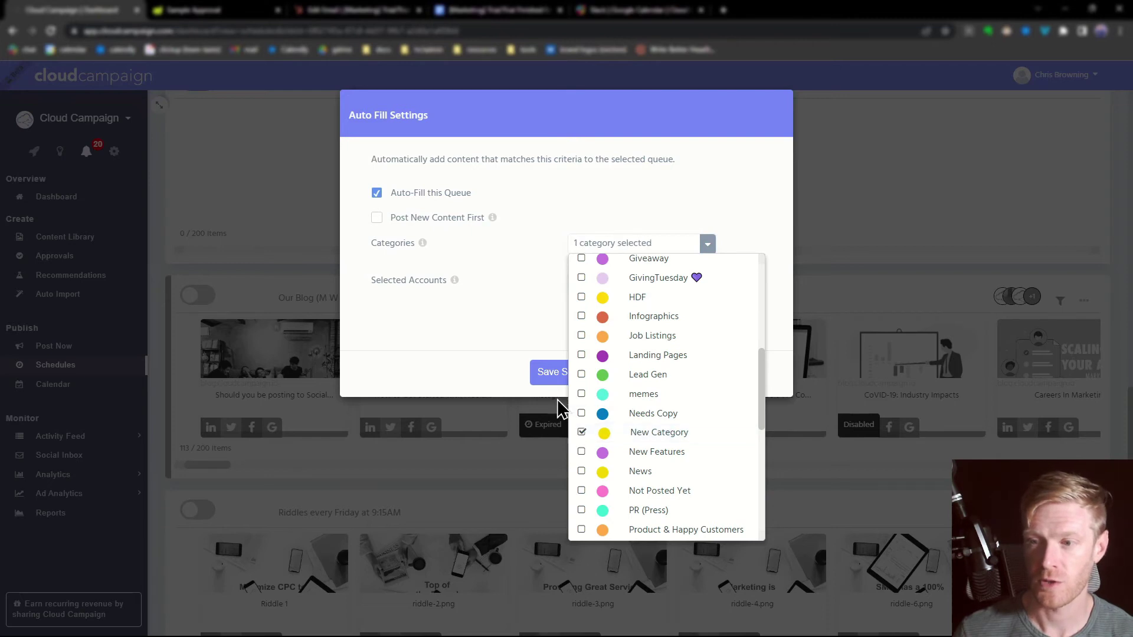
{"action": "left_click", "coordinate": [478, 336]}
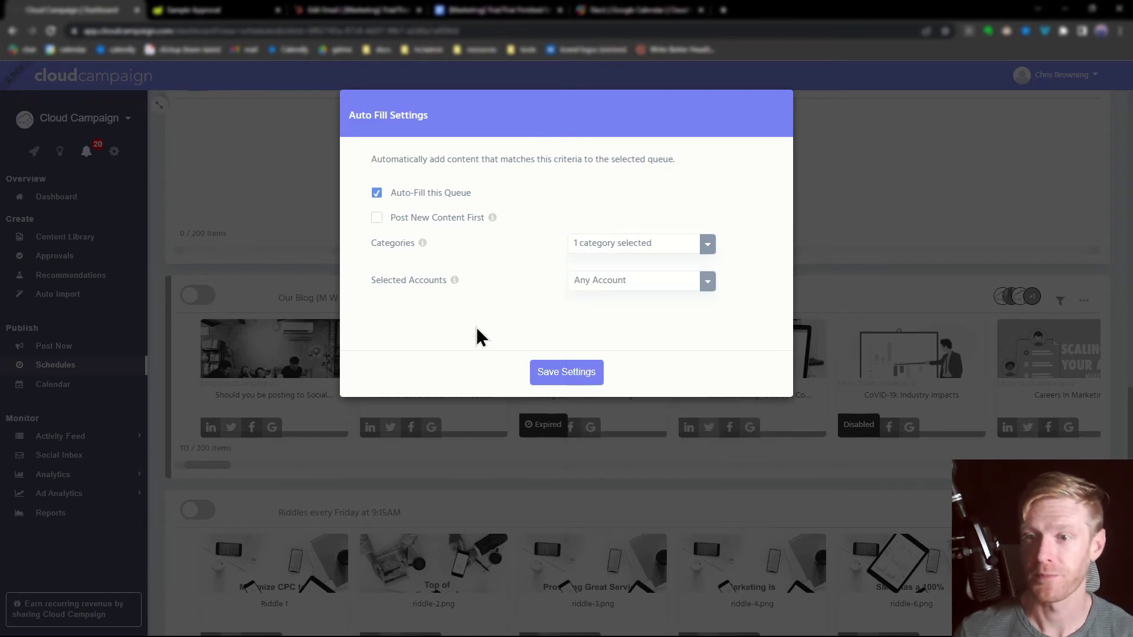
{"action": "left_click", "coordinate": [601, 282]}
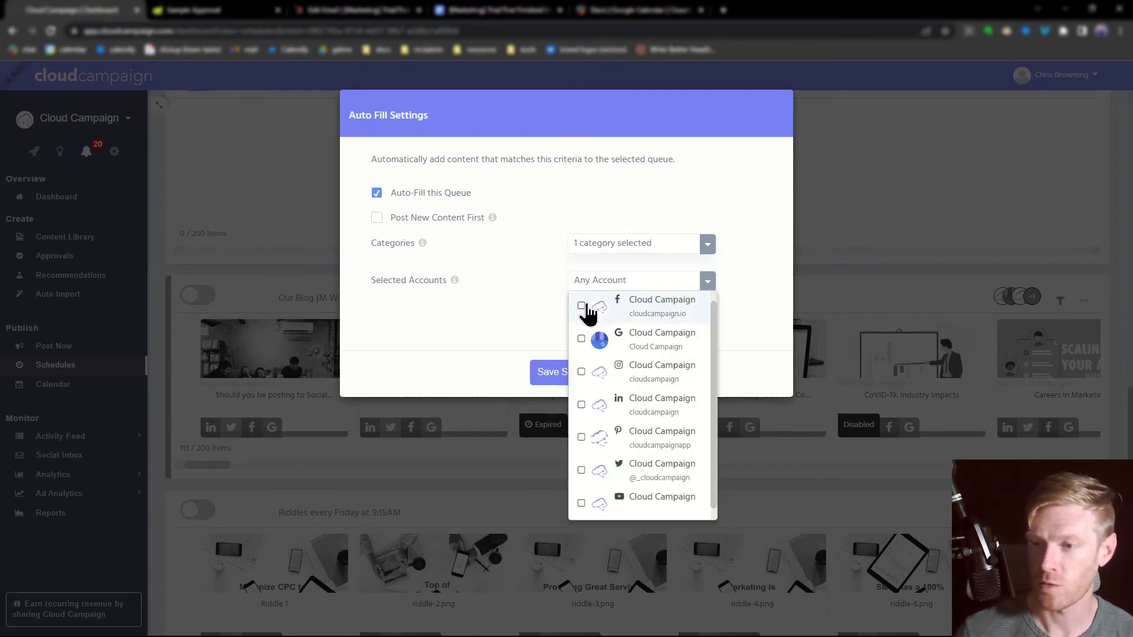
{"action": "left_click", "coordinate": [582, 305]}
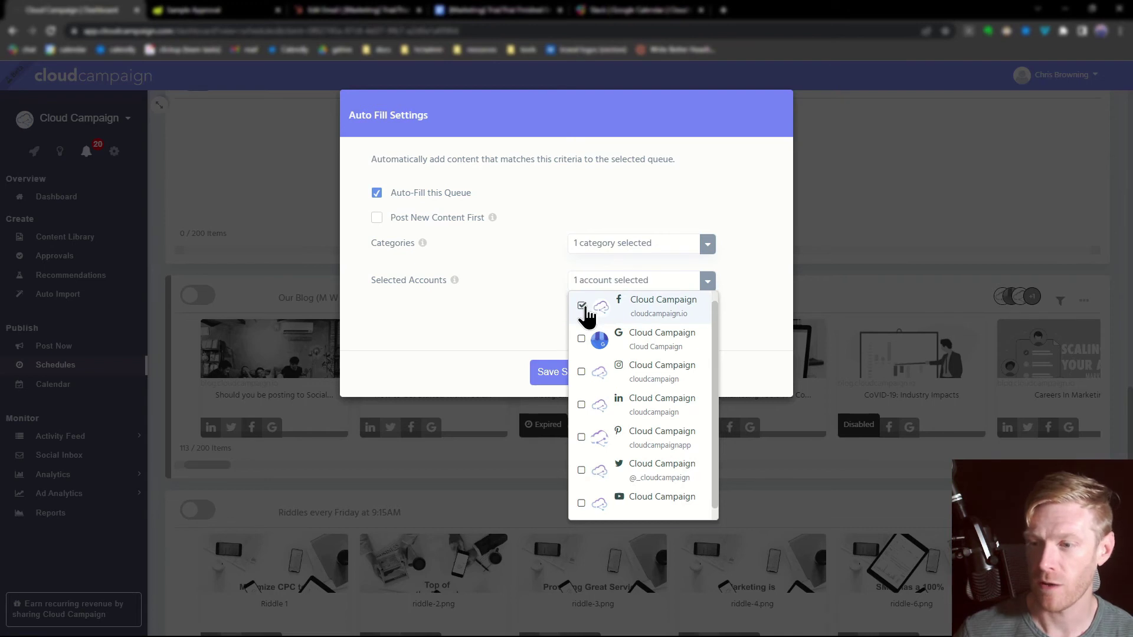
{"action": "left_click", "coordinate": [582, 471]}
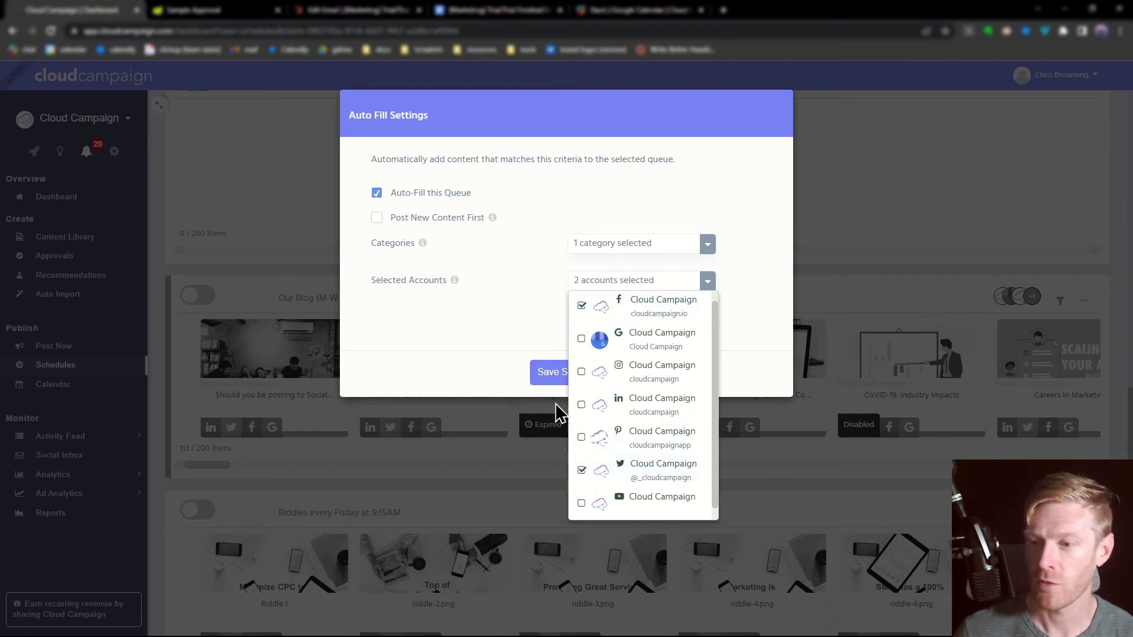
{"action": "left_click", "coordinate": [436, 330]}
{"action": "left_click", "coordinate": [534, 379]}
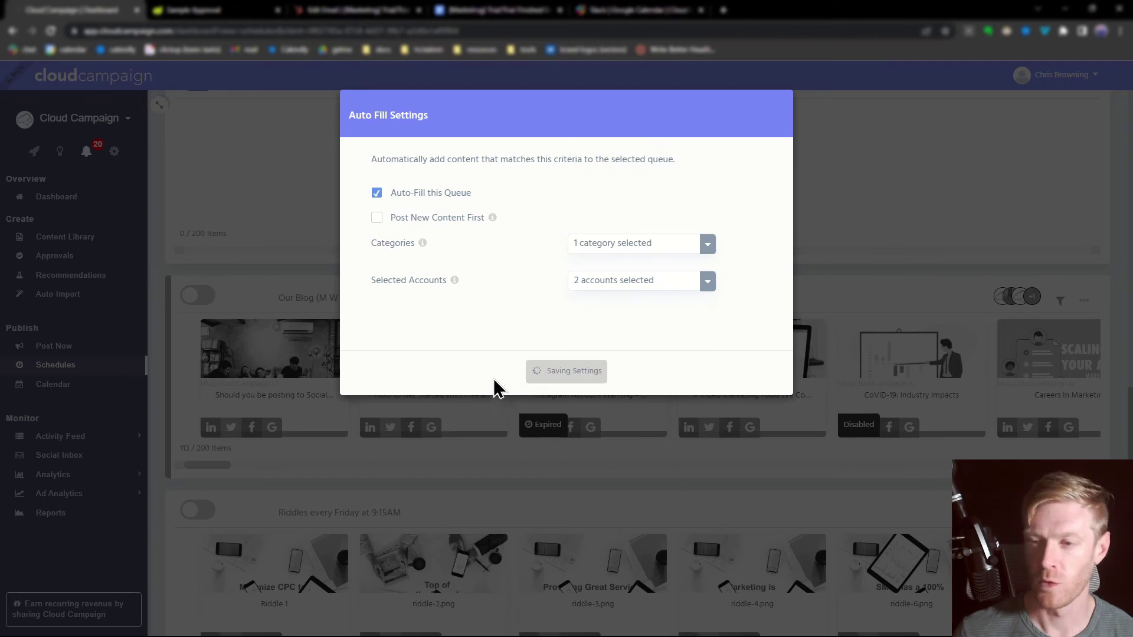
{"action": "scroll", "coordinate": [264, 429], "scroll_direction": "up", "scroll_amount": 3}
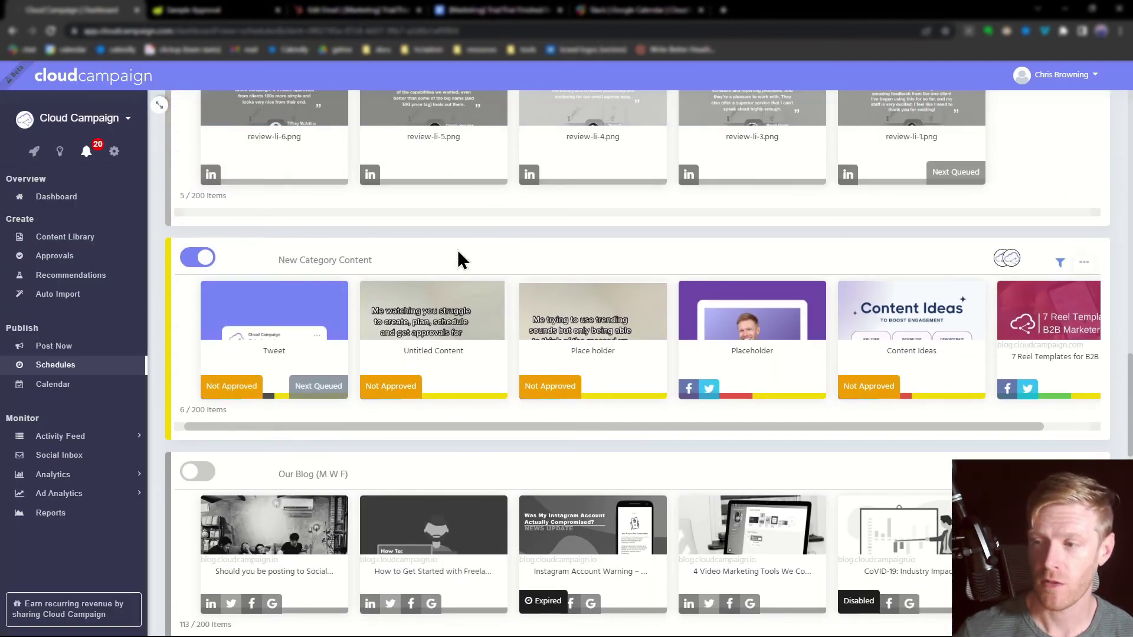
{"action": "scroll", "coordinate": [706, 424], "scroll_direction": "right", "scroll_amount": 2}
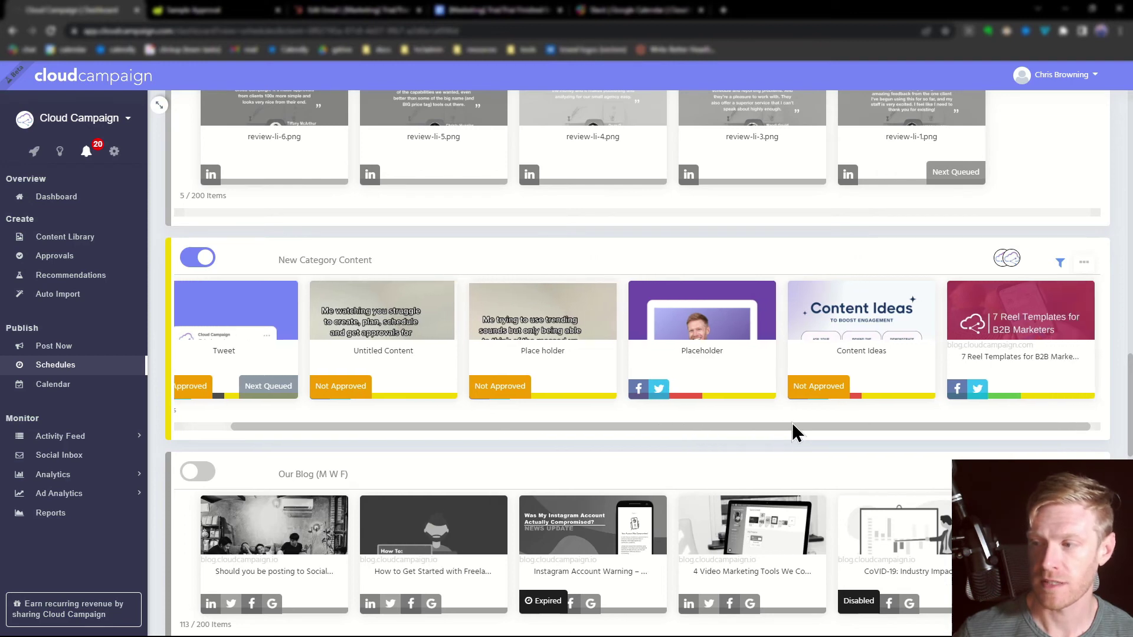
{"action": "scroll", "coordinate": [762, 430], "scroll_direction": "left", "scroll_amount": 2}
{"action": "scroll", "coordinate": [792, 429], "scroll_direction": "right", "scroll_amount": 2}
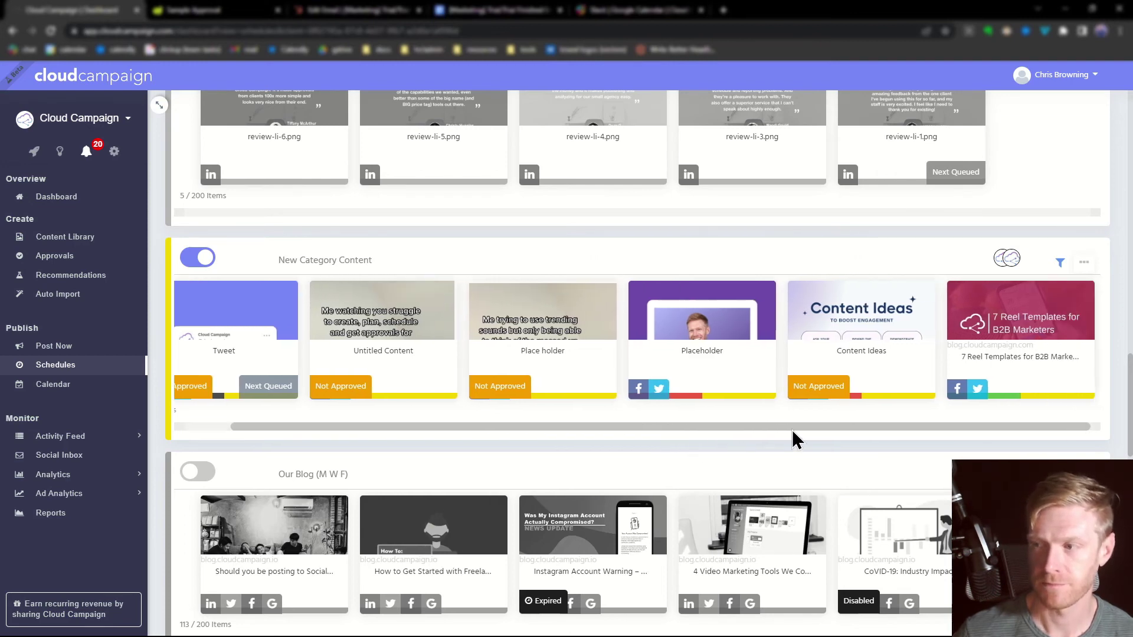
{"action": "mouse_move", "coordinate": [1003, 257]}
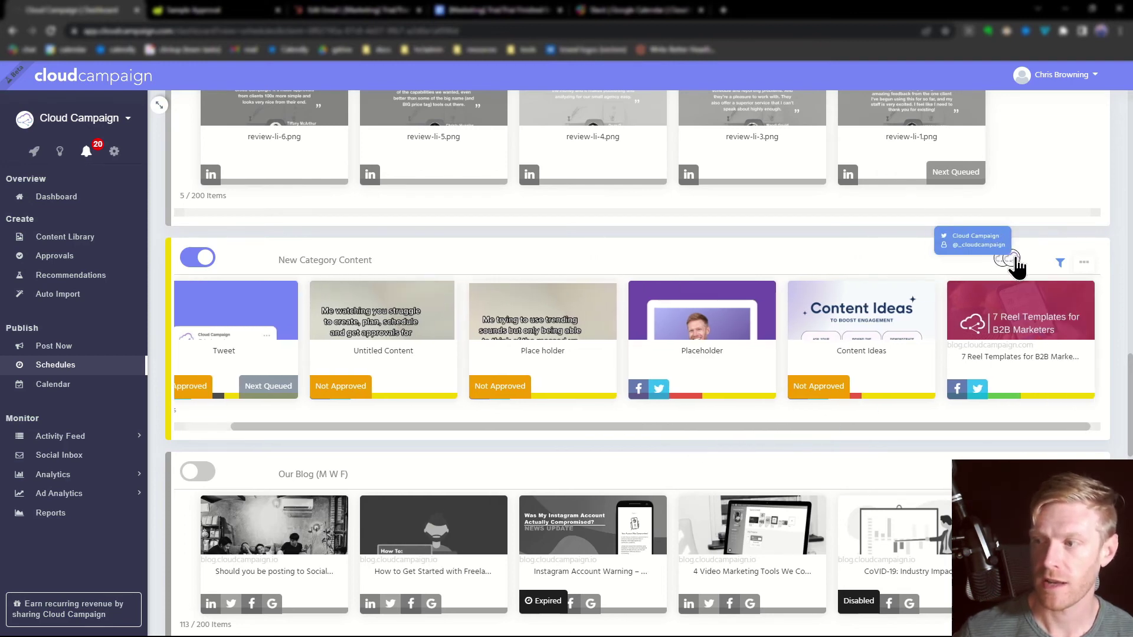
{"action": "left_click", "coordinate": [1059, 261]}
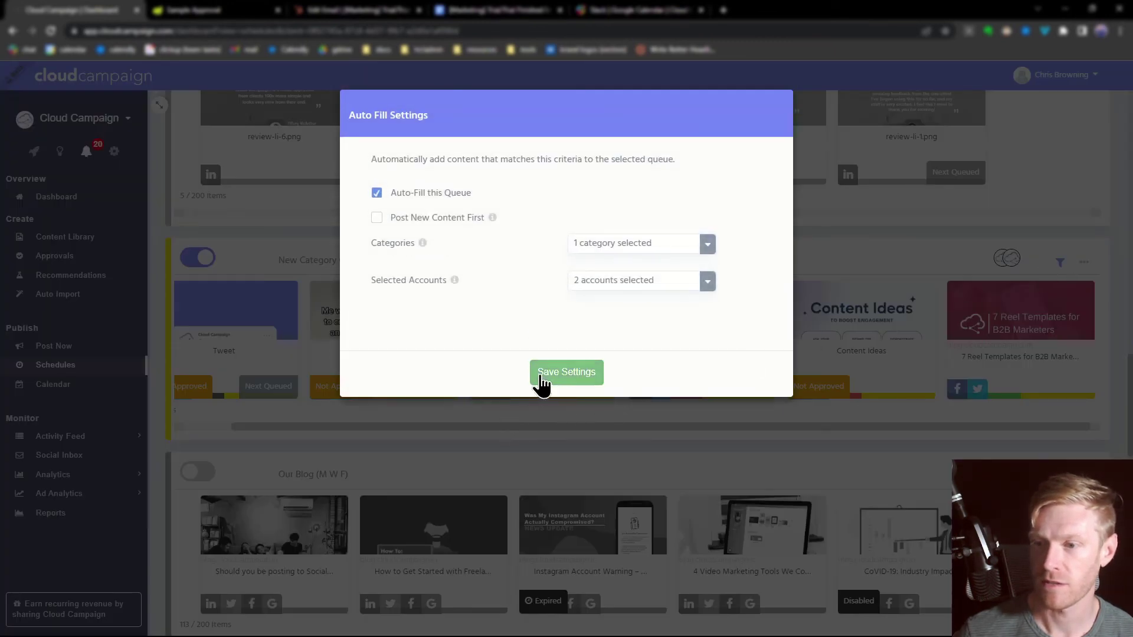
{"action": "left_click", "coordinate": [538, 378]}
{"action": "left_click", "coordinate": [1084, 262]}
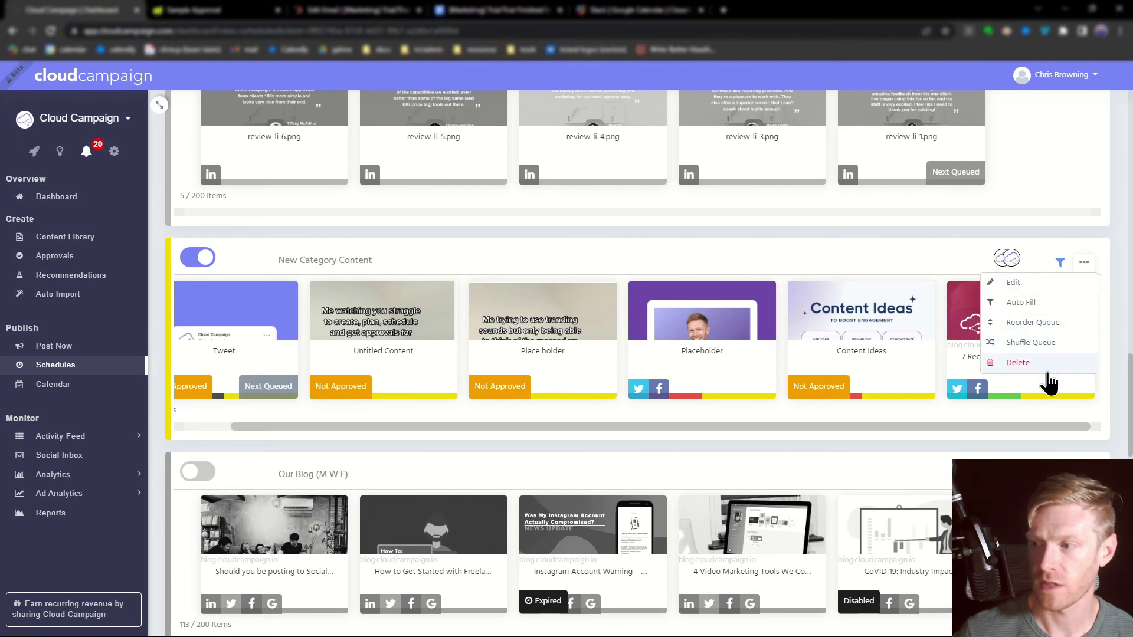
{"action": "left_click", "coordinate": [859, 260]}
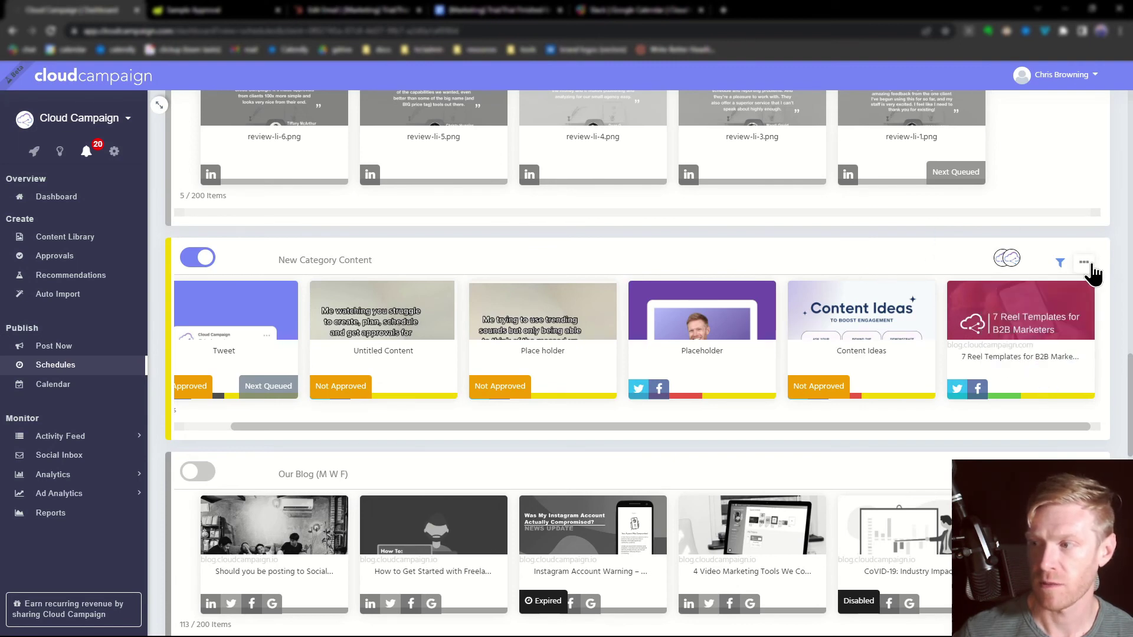
{"action": "scroll", "coordinate": [696, 263], "scroll_direction": "up", "scroll_amount": 1}
{"action": "left_click_drag", "start_coordinate": [293, 470], "coordinate": [246, 487]}
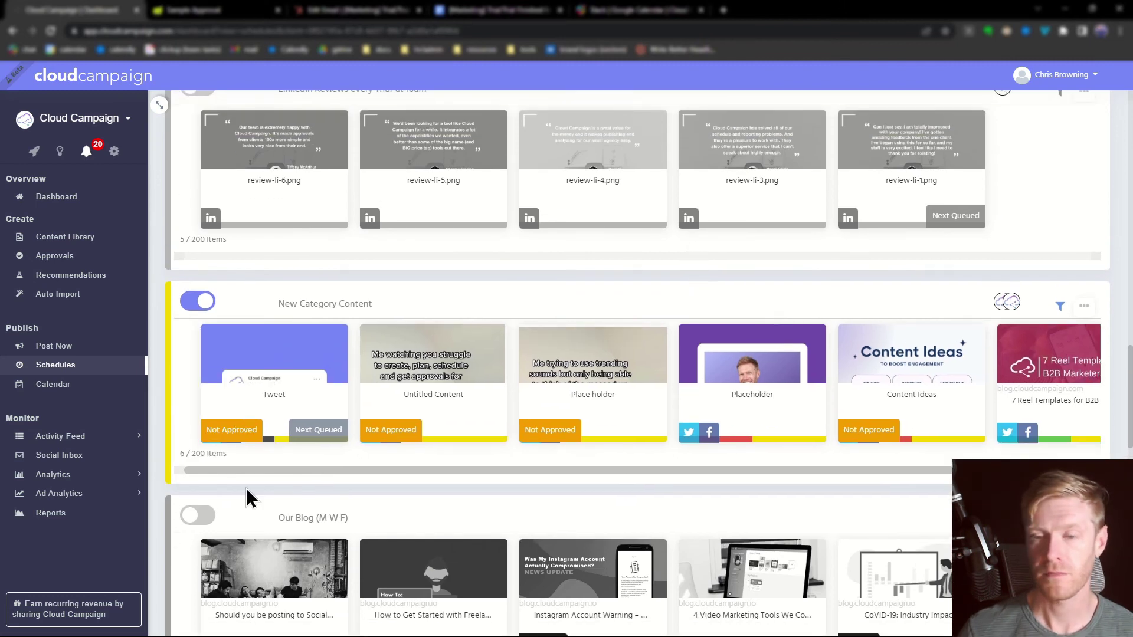